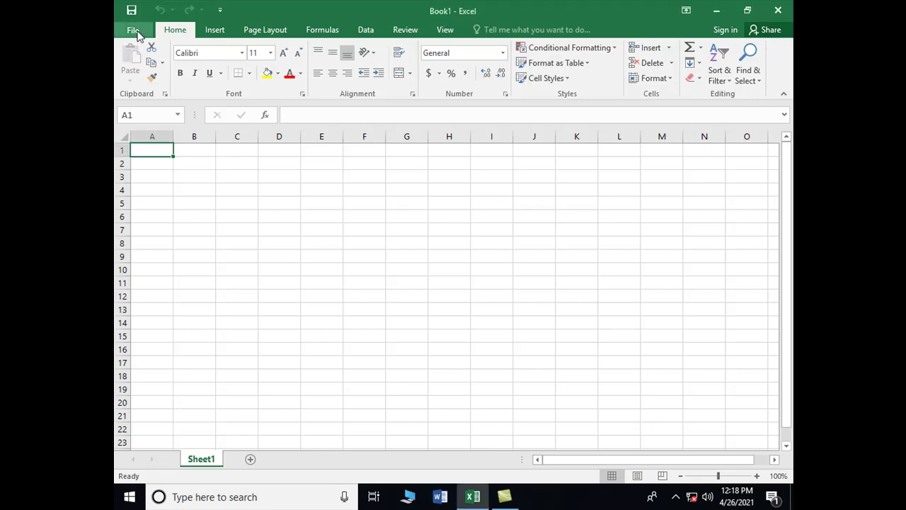
# Look through the File, Insert, Page Layout and Home ribbon tabs.
pyautogui.click(133, 31)
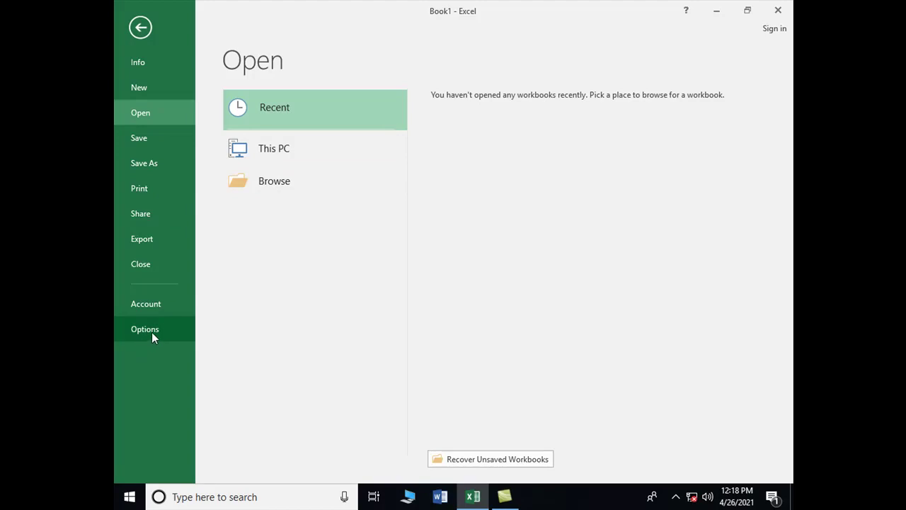
pyautogui.click(138, 30)
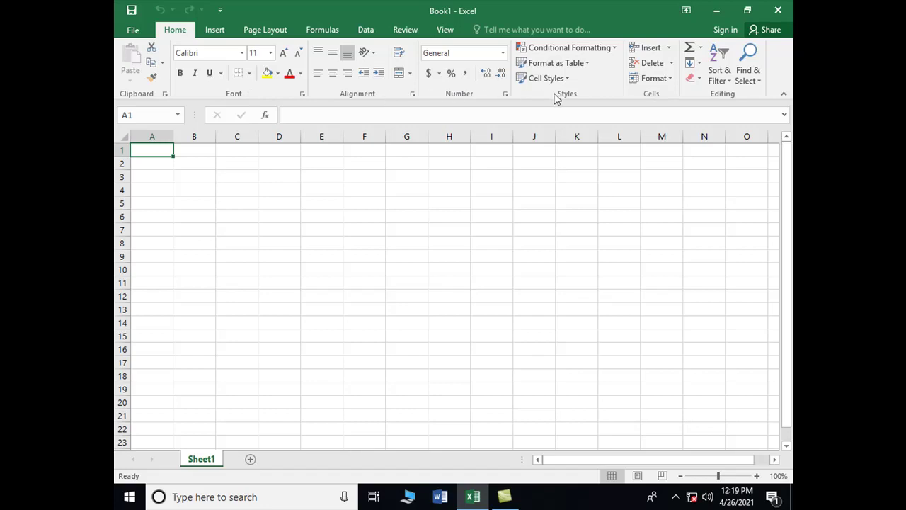
pyautogui.click(215, 31)
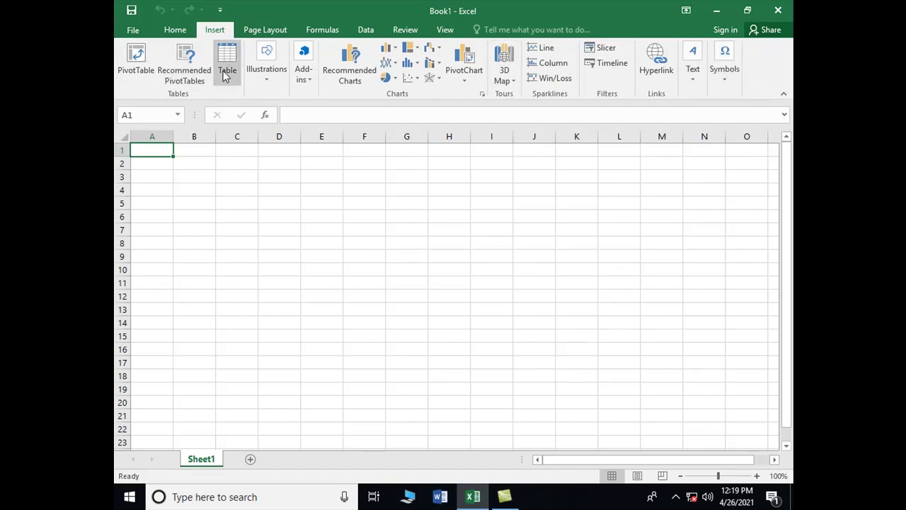
pyautogui.click(261, 35)
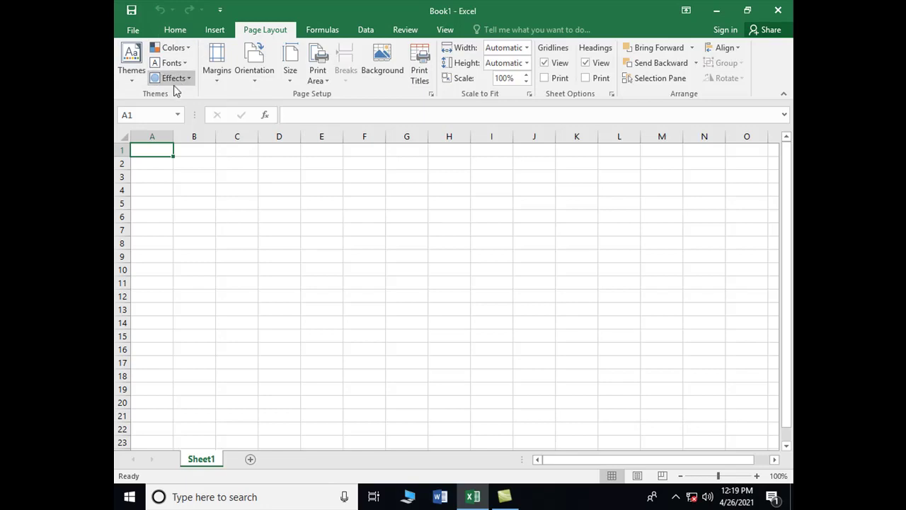
pyautogui.click(173, 32)
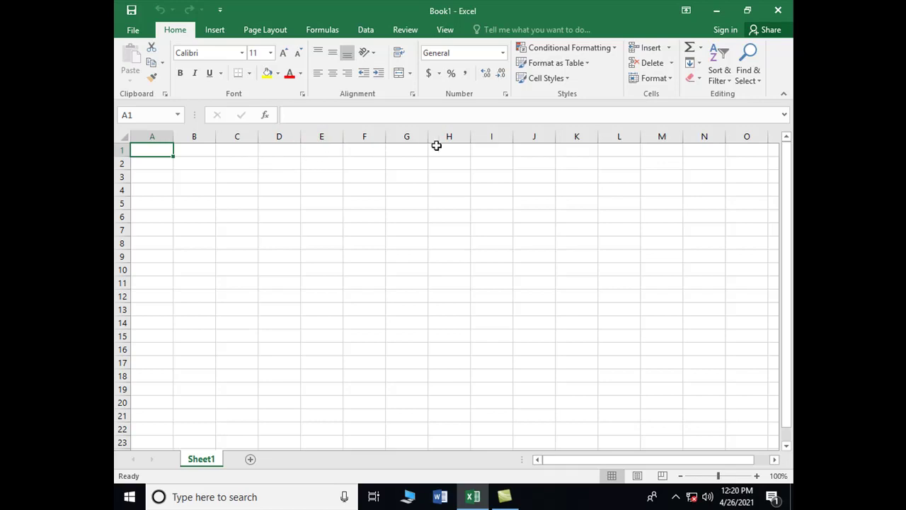
# Jump to the last column XFD and the last row of column A, then back to A1.
pyautogui.click(743, 151)
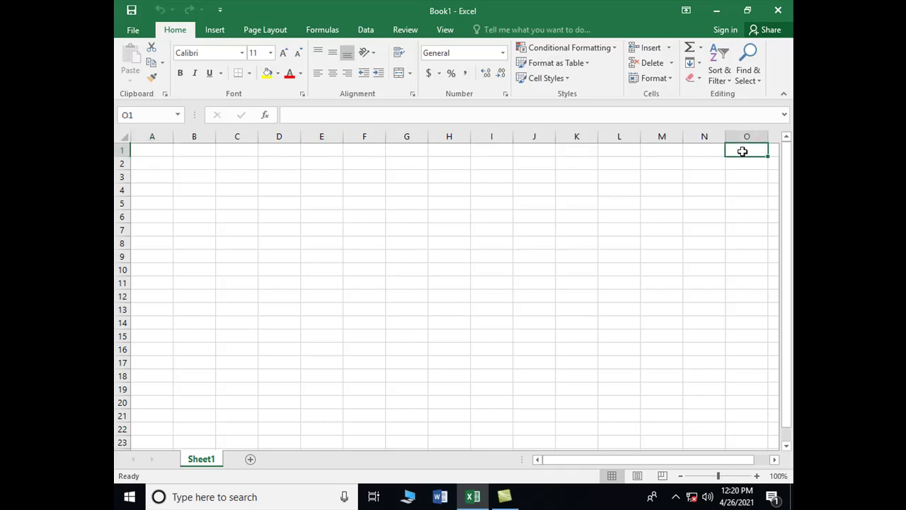
pyautogui.press('Right')
pyautogui.press('Right')
pyautogui.press('Right')
pyautogui.press('Right')
pyautogui.press('Right')
pyautogui.press('Right')
pyautogui.press('Right')
pyautogui.press('Right')
pyautogui.press('Right')
pyautogui.press('Right')
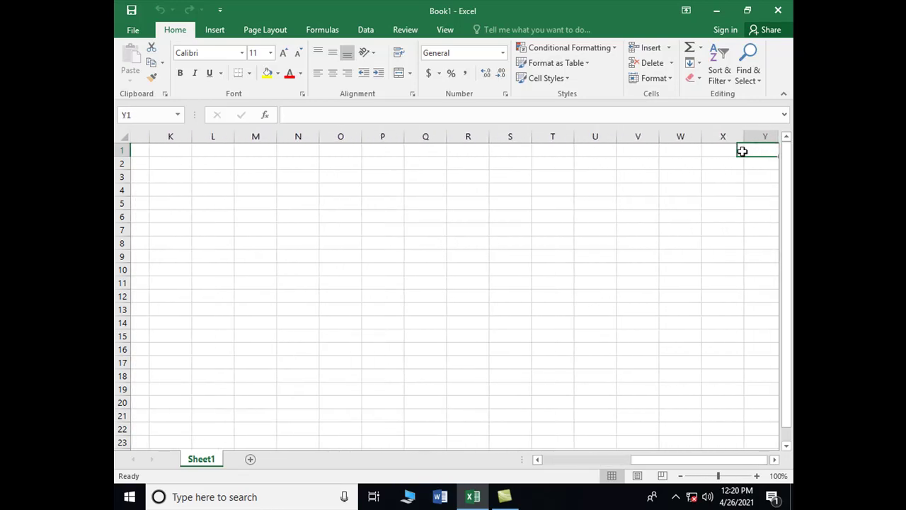
pyautogui.press('Right')
pyautogui.press('Right')
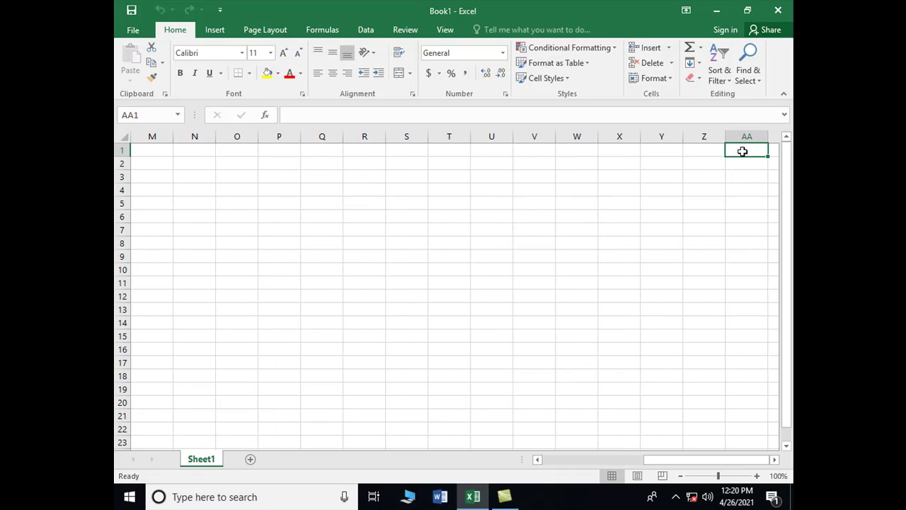
pyautogui.press('Right')
pyautogui.press('Right')
pyautogui.press('Right')
pyautogui.press('Right')
pyautogui.press('Right')
pyautogui.press('Right')
pyautogui.press('Right')
pyautogui.press('Right')
pyautogui.press('Right')
pyautogui.press('Right')
pyautogui.press('Right')
pyautogui.press('Right')
pyautogui.press('Right')
pyautogui.press('Right')
pyautogui.press('Right')
pyautogui.press('Right')
pyautogui.press('Right')
pyautogui.press('Right')
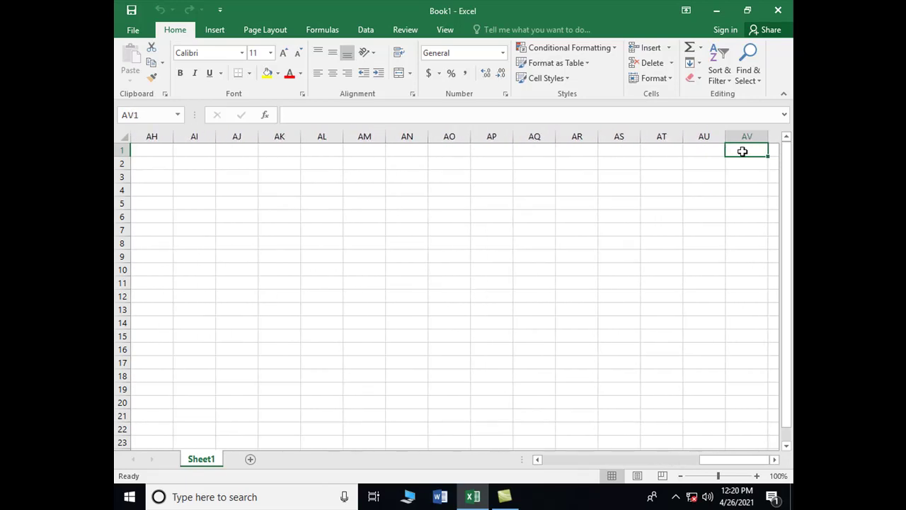
pyautogui.hotkey('ctrl', 'Right')
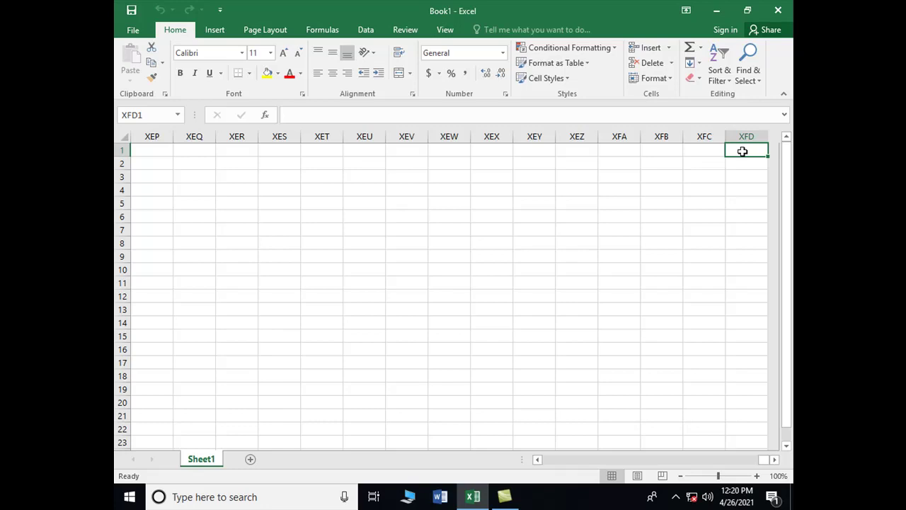
pyautogui.press('End')
pyautogui.press('Left')
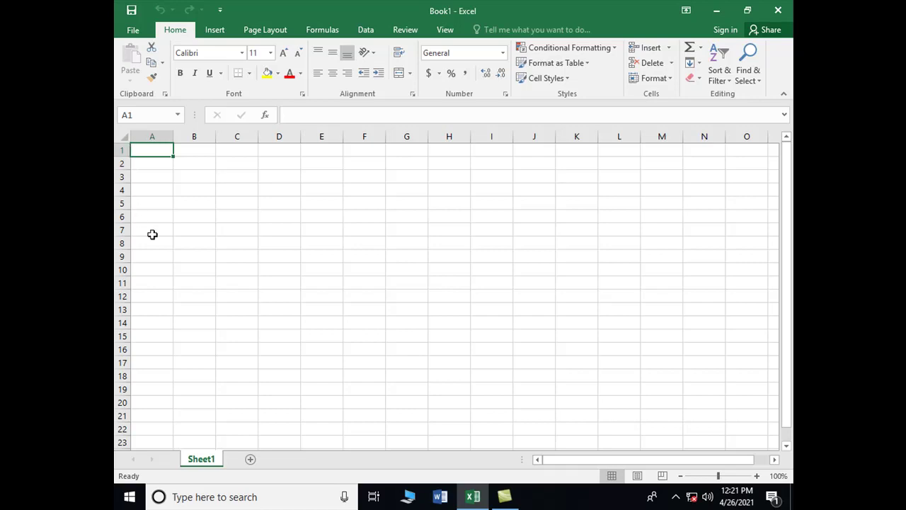
pyautogui.press('End')
pyautogui.press('Down')
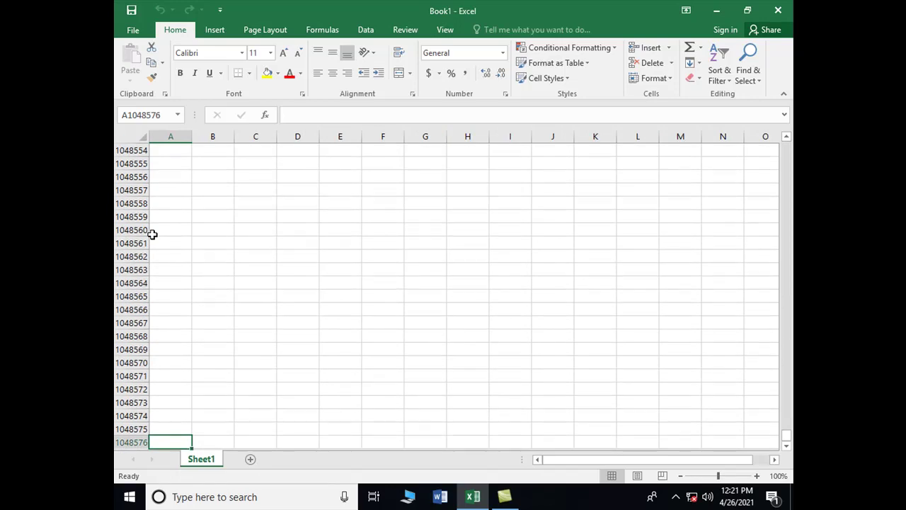
pyautogui.press('End')
pyautogui.press('Up')
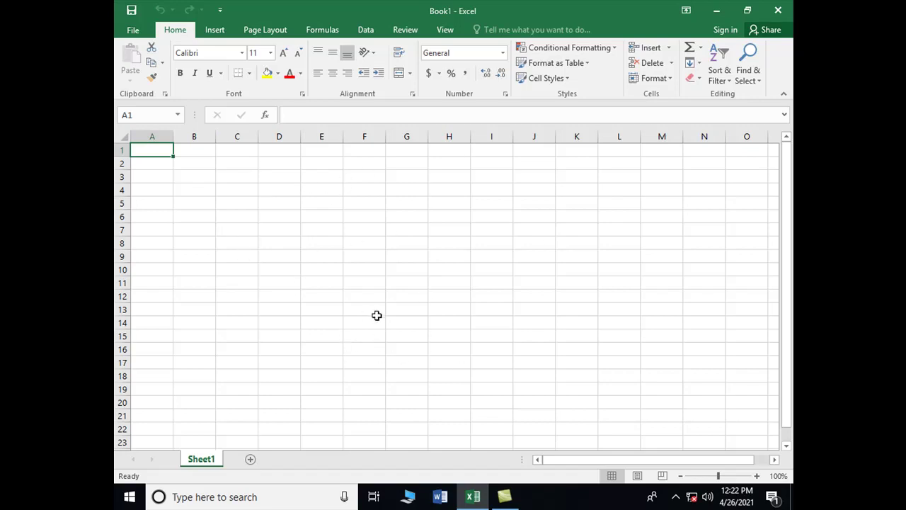
# Move the selection around column AL and diagonally to E5, returning to A1.
pyautogui.press('Right')
pyautogui.press('Right')
pyautogui.press('Right')
pyautogui.press('Right')
pyautogui.press('Right')
pyautogui.press('Right')
pyautogui.press('Right')
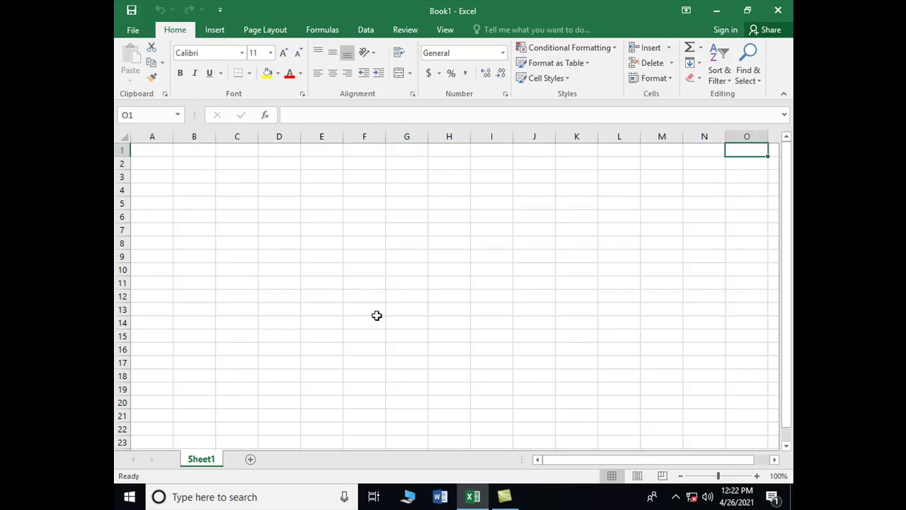
pyautogui.press('Right')
pyautogui.press('Right')
pyautogui.press('Right')
pyautogui.press('Right')
pyautogui.press('Right')
pyautogui.press('Right')
pyautogui.press('Right')
pyautogui.press('Right')
pyautogui.press('Right')
pyautogui.press('Right')
pyautogui.press('Right')
pyautogui.press('Right')
pyautogui.press('Right')
pyautogui.press('Right')
pyautogui.press('Right')
pyautogui.press('Right')
pyautogui.press('Right')
pyautogui.press('Right')
pyautogui.press('Right')
pyautogui.press('Right')
pyautogui.press('Right')
pyautogui.press('Right')
pyautogui.press('Right')
pyautogui.press('Down')
pyautogui.press('Down')
pyautogui.press('Down')
pyautogui.press('Down')
pyautogui.press('Down')
pyautogui.press('Down')
pyautogui.press('Down')
pyautogui.press('Down')
pyautogui.press('Down')
pyautogui.press('Down')
pyautogui.press('Down')
pyautogui.press('Down')
pyautogui.press('Down')
pyautogui.press('Down')
pyautogui.press('Down')
pyautogui.press('Down')
pyautogui.press('Down')
pyautogui.press('Down')
pyautogui.press('Down')
pyautogui.press('Down')
pyautogui.press('Down')
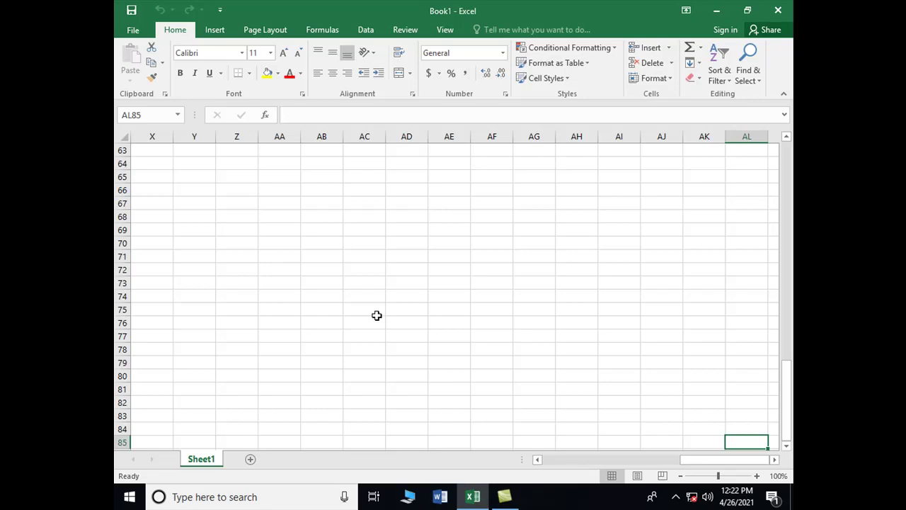
pyautogui.press('Up')
pyautogui.press('Up')
pyautogui.press('Up')
pyautogui.press('Up')
pyautogui.press('Up')
pyautogui.press('Up')
pyautogui.press('Up')
pyautogui.press('Up')
pyautogui.press('Up')
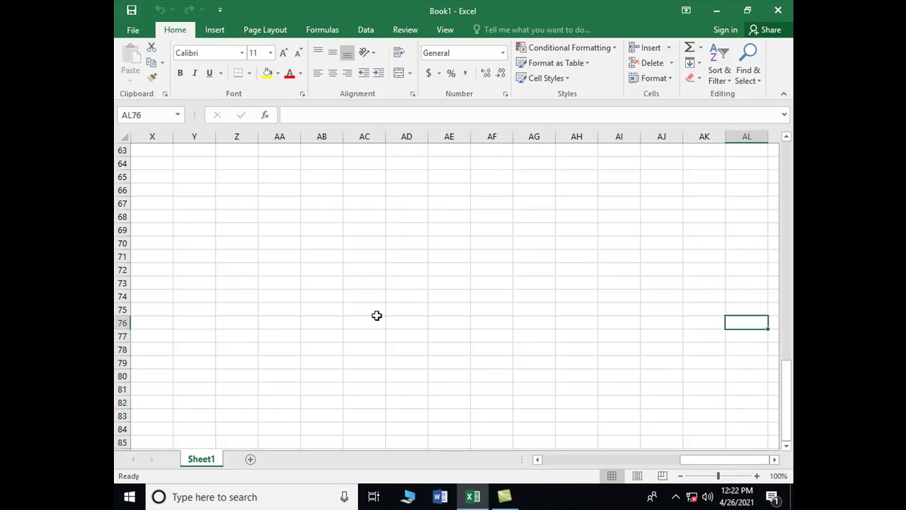
pyautogui.press('Up')
pyautogui.press('Up')
pyautogui.press('Up')
pyautogui.press('Up')
pyautogui.press('Up')
pyautogui.press('Up')
pyautogui.press('Up')
pyautogui.press('Up')
pyautogui.press('Home')
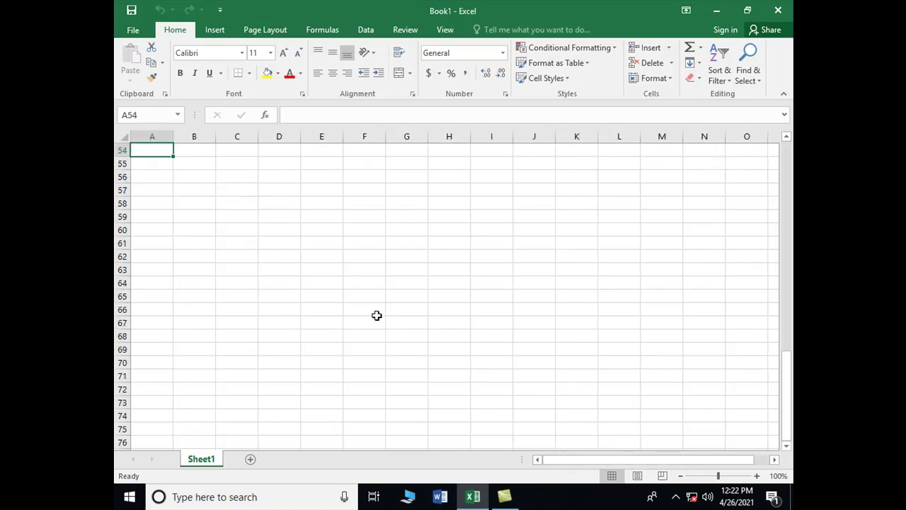
pyautogui.press('Up')
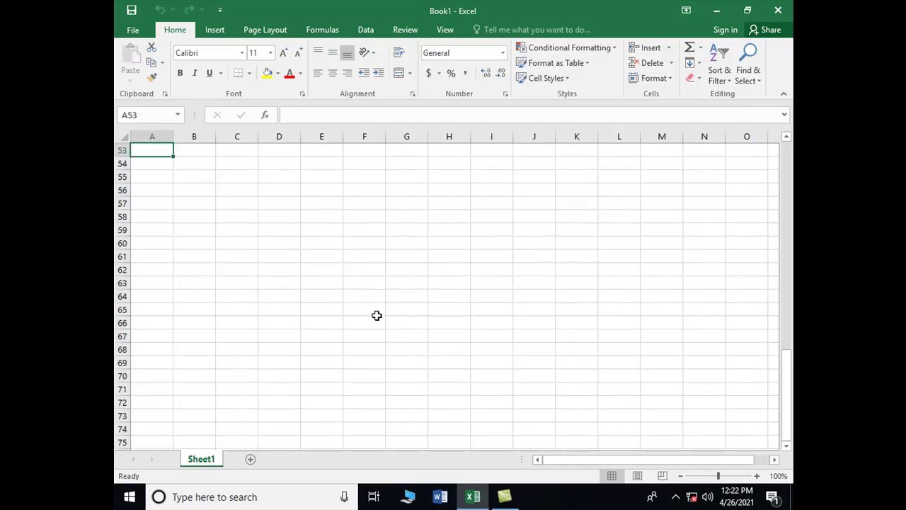
pyautogui.press('End')
pyautogui.press('Up')
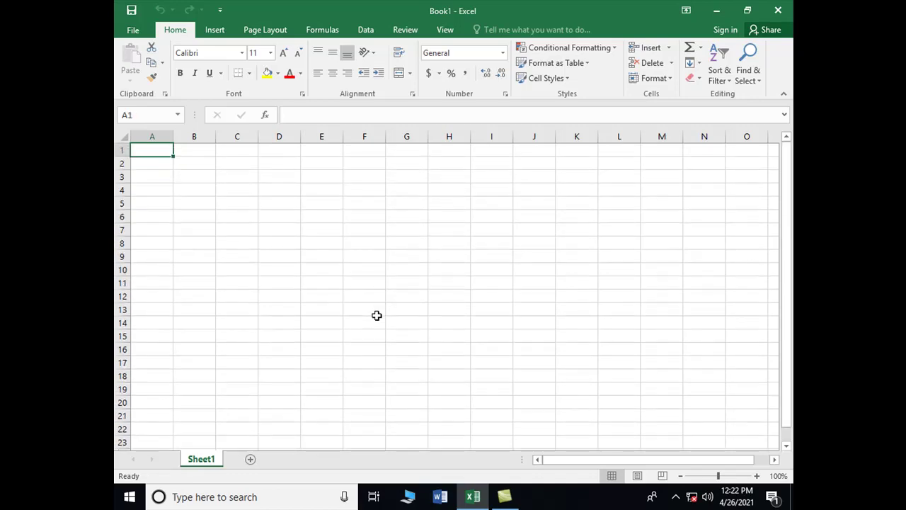
pyautogui.press('Down')
pyautogui.press('Right')
pyautogui.press('Right')
pyautogui.press('Down')
pyautogui.press('Down')
pyautogui.press('Right')
pyautogui.press('Right')
pyautogui.press('Down')
pyautogui.press('Right')
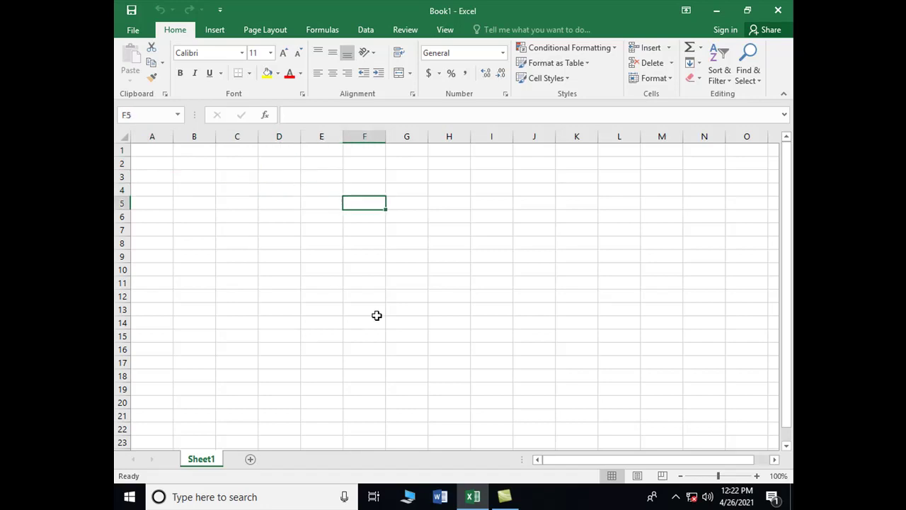
pyautogui.press('Up')
pyautogui.press('Up')
pyautogui.press('Up')
pyautogui.press('Up')
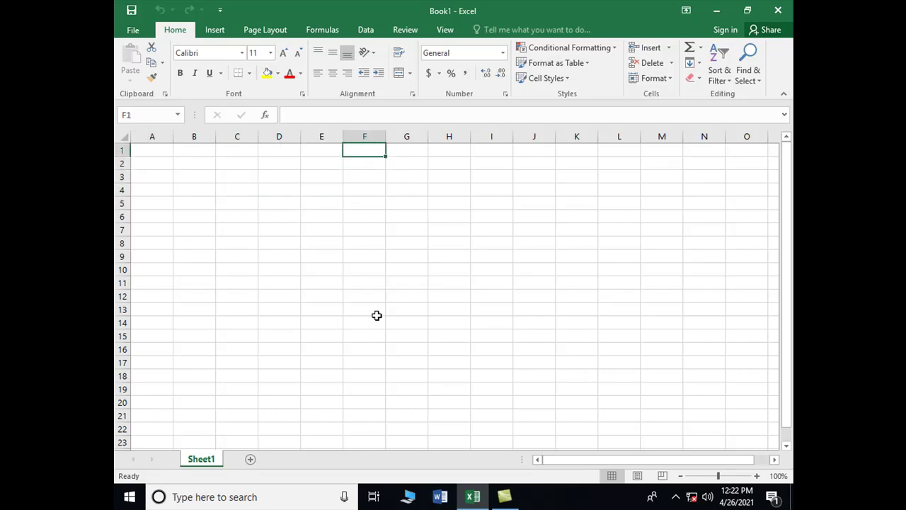
pyautogui.press('Left')
pyautogui.press('Left')
pyautogui.press('Left')
pyautogui.press('Left')
pyautogui.press('Left')
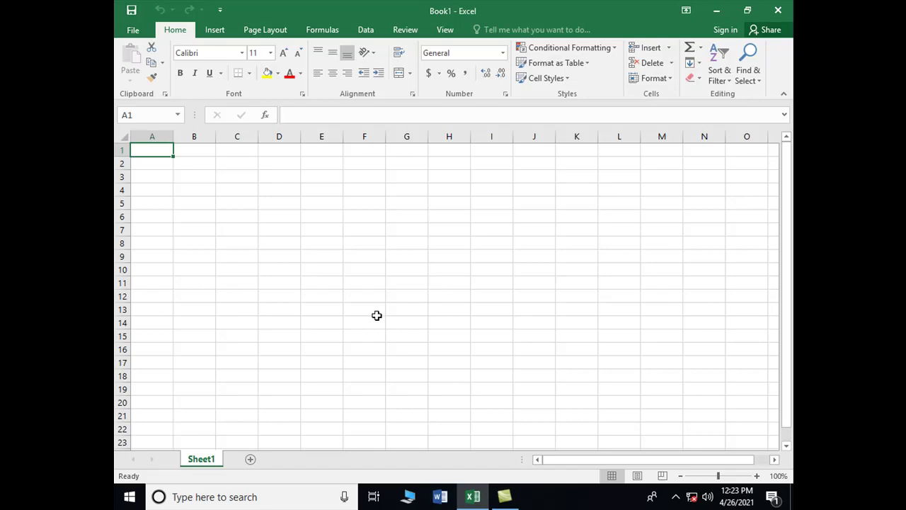
# Practise arrow-key moves between D1 and D5 and around rows 7–8, ending on C1.
pyautogui.press('Down')
pyautogui.press('Right')
pyautogui.press('Right')
pyautogui.press('Down')
pyautogui.press('Right')
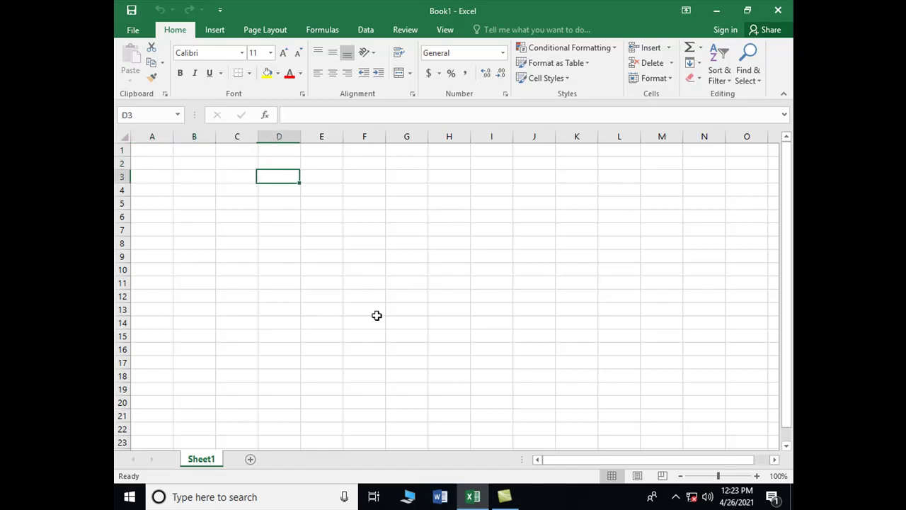
pyautogui.press('Up')
pyautogui.press('Up')
pyautogui.press('Down')
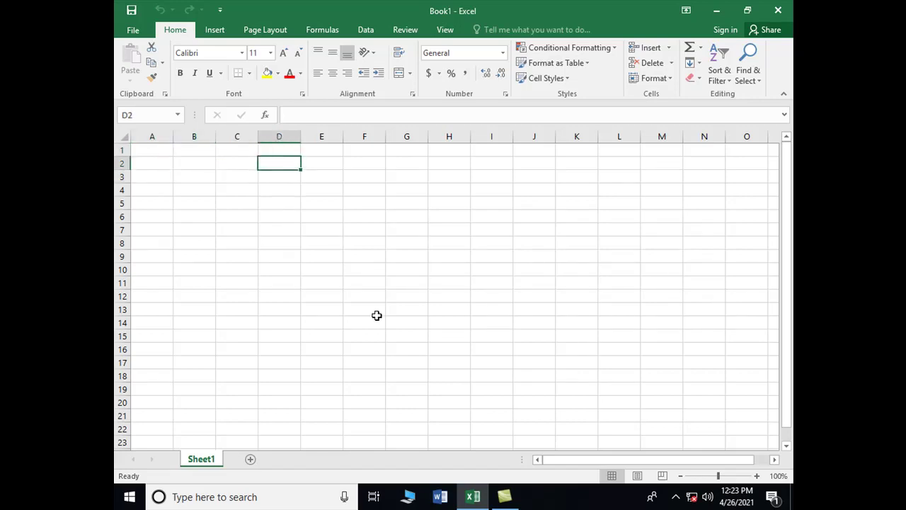
pyautogui.press('Up')
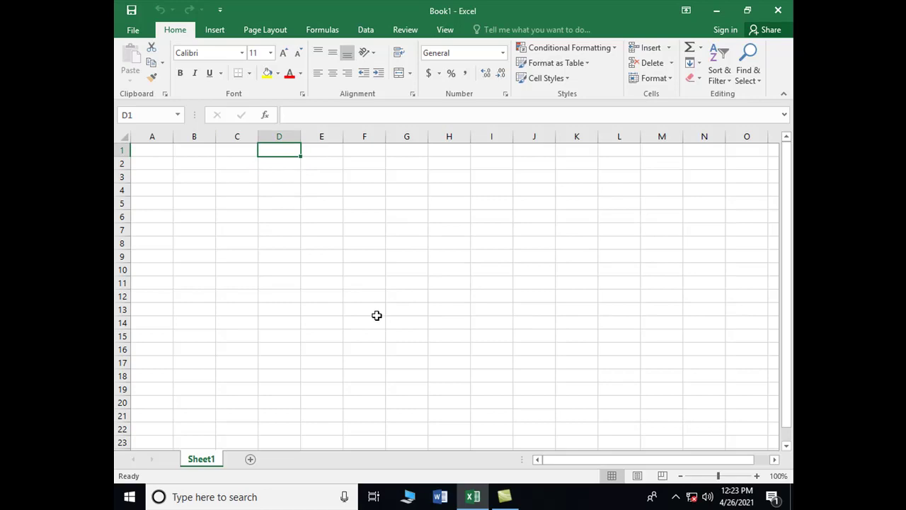
pyautogui.press('Down')
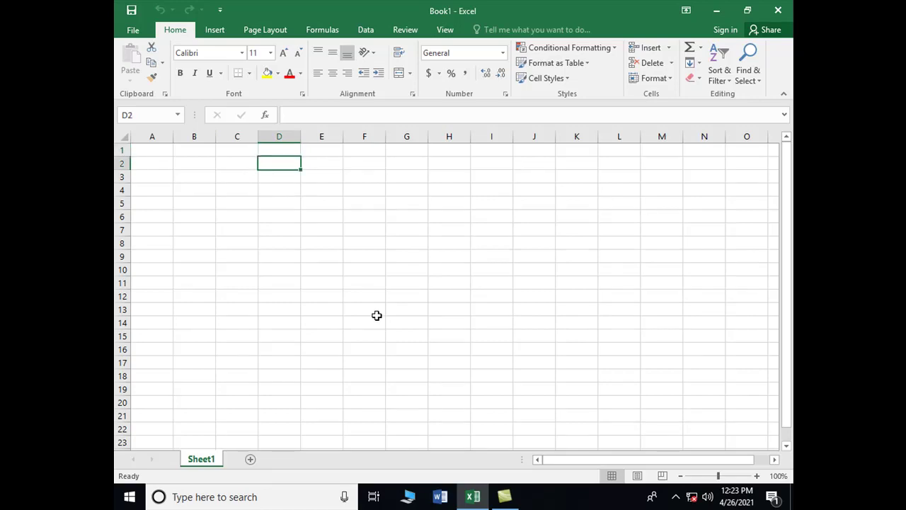
pyautogui.press('Up')
pyautogui.press('Down')
pyautogui.press('Up')
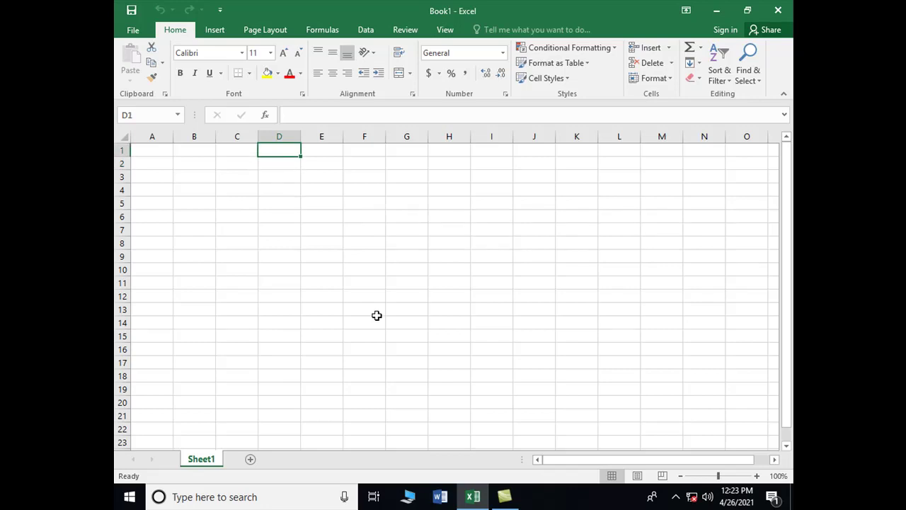
pyautogui.press('Down')
pyautogui.press('Down')
pyautogui.press('Down')
pyautogui.press('Right')
pyautogui.press('Right')
pyautogui.press('Right')
pyautogui.press('Right')
pyautogui.press('Right')
pyautogui.press('Down')
pyautogui.press('Down')
pyautogui.press('Down')
pyautogui.press('Down')
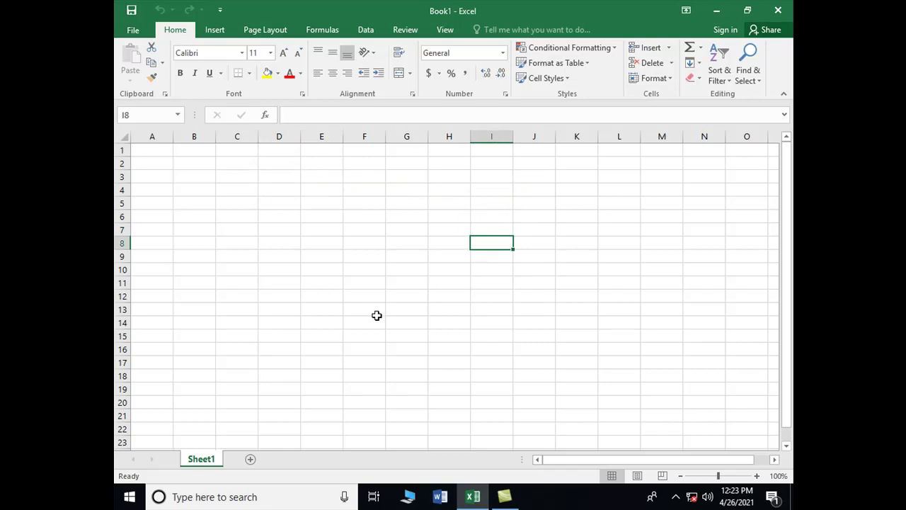
pyautogui.press('Left')
pyautogui.press('Left')
pyautogui.press('Left')
pyautogui.press('Left')
pyautogui.press('Left')
pyautogui.press('Up')
pyautogui.press('Up')
pyautogui.press('Up')
pyautogui.press('Up')
pyautogui.press('Up')
pyautogui.press('Up')
pyautogui.press('Up')
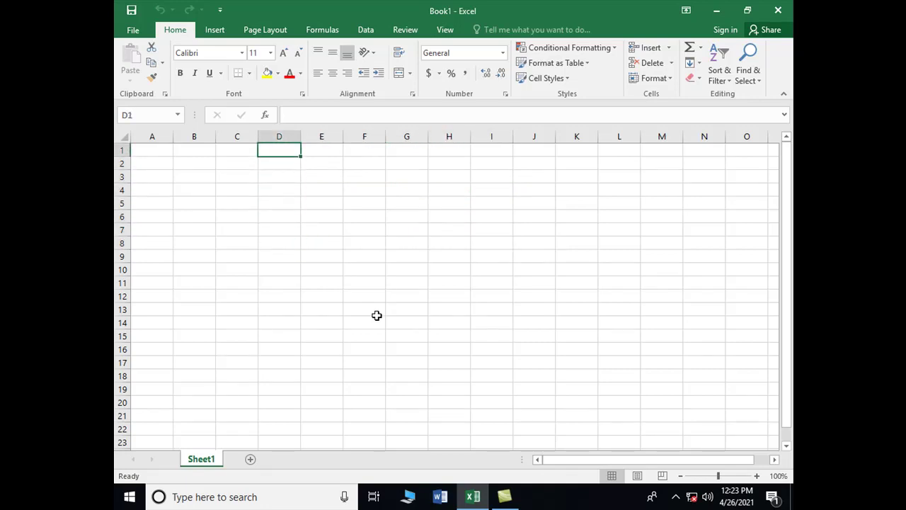
pyautogui.press('Left')
pyautogui.press('Left')
pyautogui.press('Left')
pyautogui.press('Down')
pyautogui.press('Down')
pyautogui.press('Down')
pyautogui.press('Down')
pyautogui.press('Right')
pyautogui.press('Right')
pyautogui.press('Right')
pyautogui.press('Right')
pyautogui.press('Right')
pyautogui.press('Right')
pyautogui.press('Down')
pyautogui.press('Down')
pyautogui.press('Left')
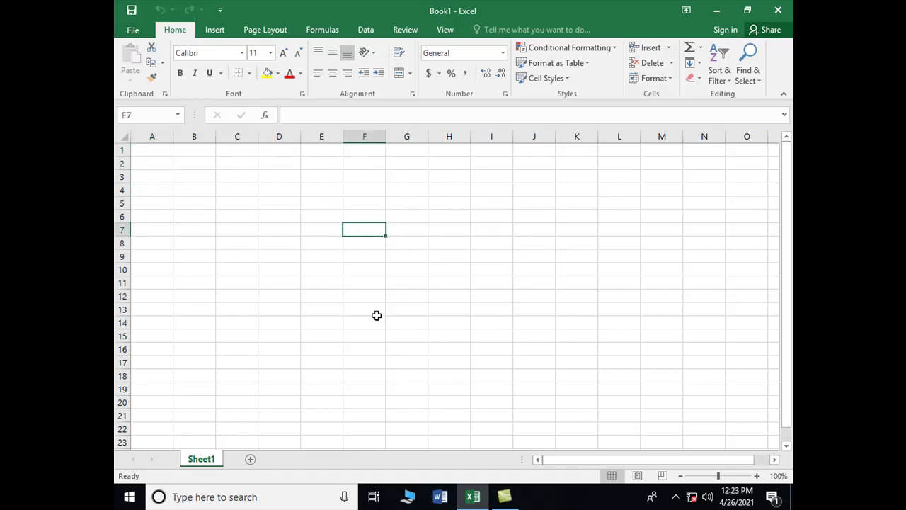
pyautogui.press('Left')
pyautogui.press('Up')
pyautogui.press('Up')
pyautogui.press('Up')
pyautogui.press('Up')
pyautogui.press('Up')
pyautogui.press('Up')
pyautogui.press('Left')
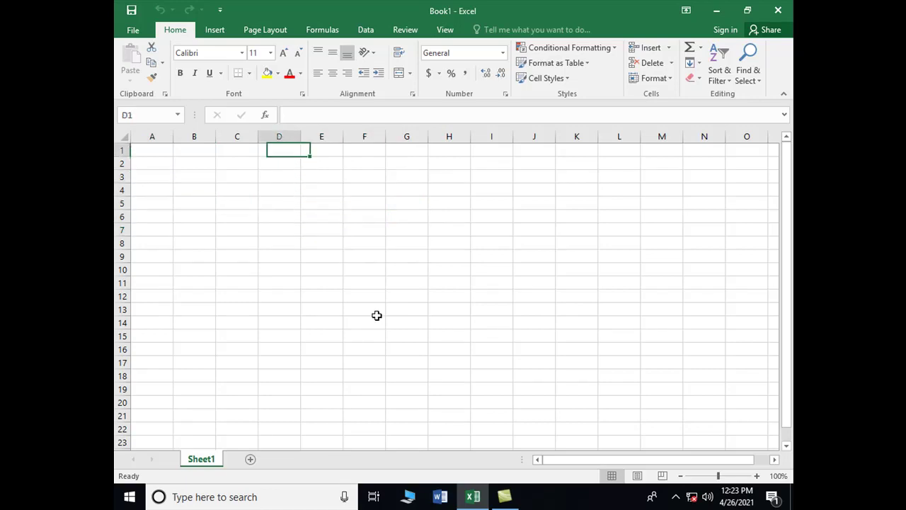
pyautogui.press('Left')
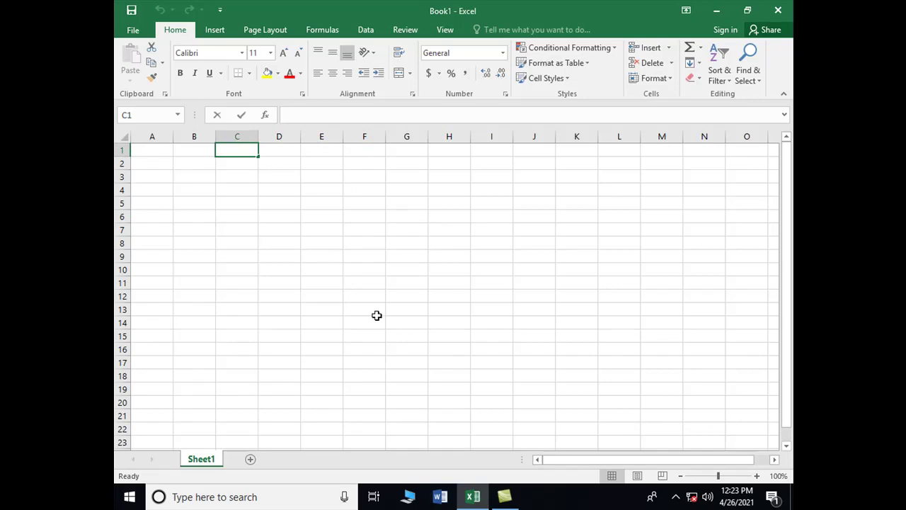
# Enter 'Each cell unique cell address', '1. Letter of the column' and '2. Number of the row' in C1–C3.
pyautogui.write('Each cell unique cell ')
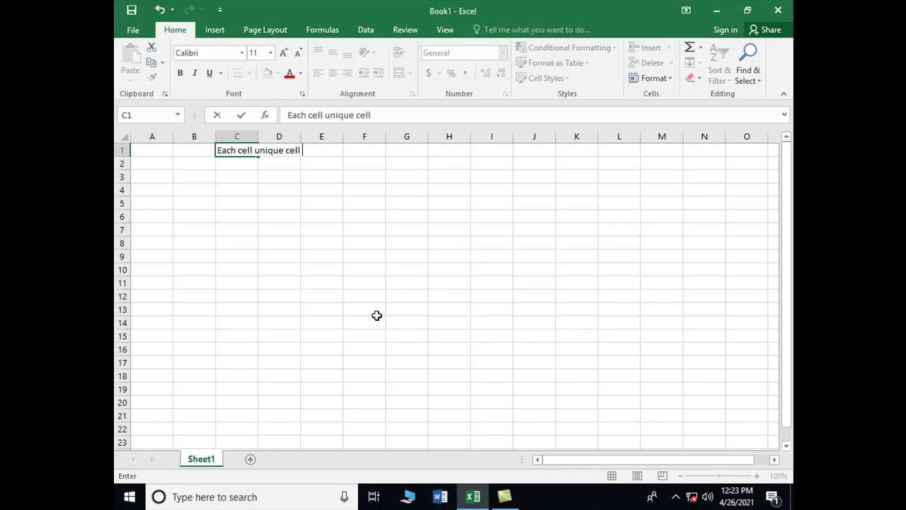
pyautogui.write('address')
pyautogui.press('Return')
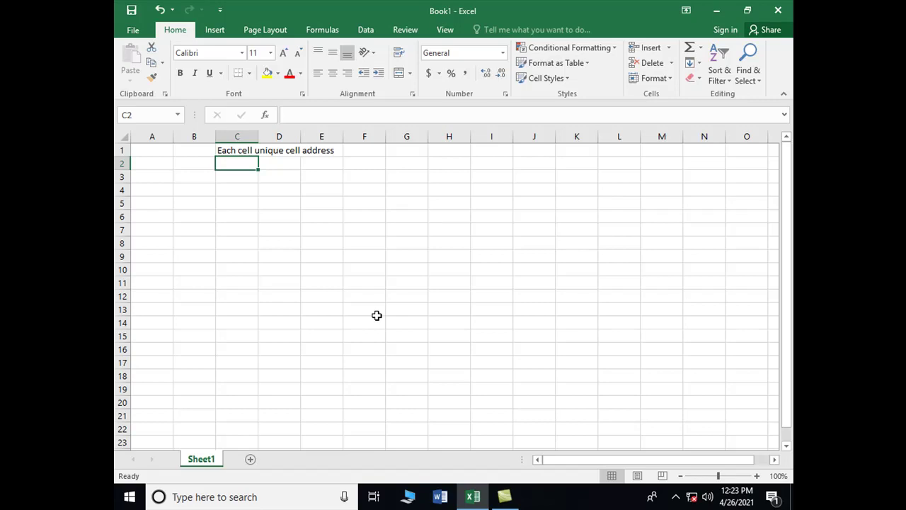
pyautogui.write('1. Letter of the col')
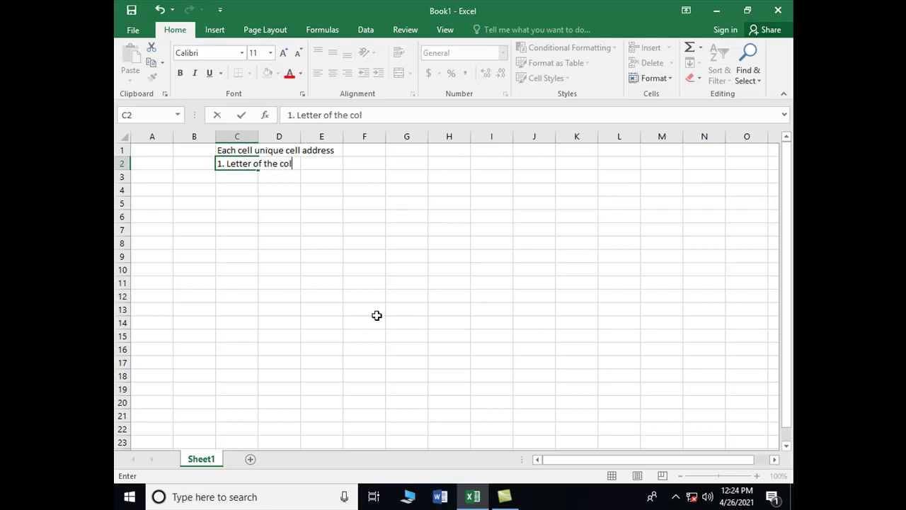
pyautogui.write('umn')
pyautogui.press('Return')
pyautogui.write('2')
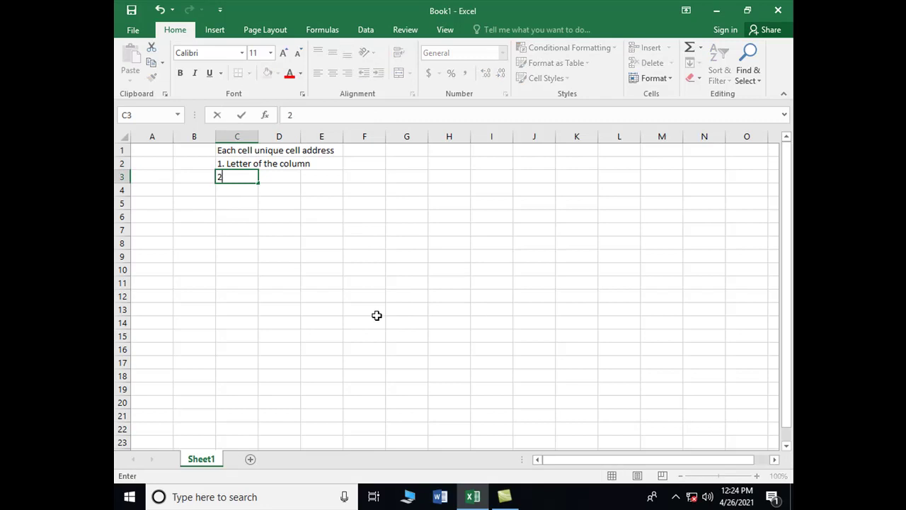
pyautogui.write('. Noi')
pyautogui.press('BackSpace')
pyautogui.write(',')
pyautogui.press('BackSpace')
pyautogui.press('BackSpace')
pyautogui.write('umber of ')
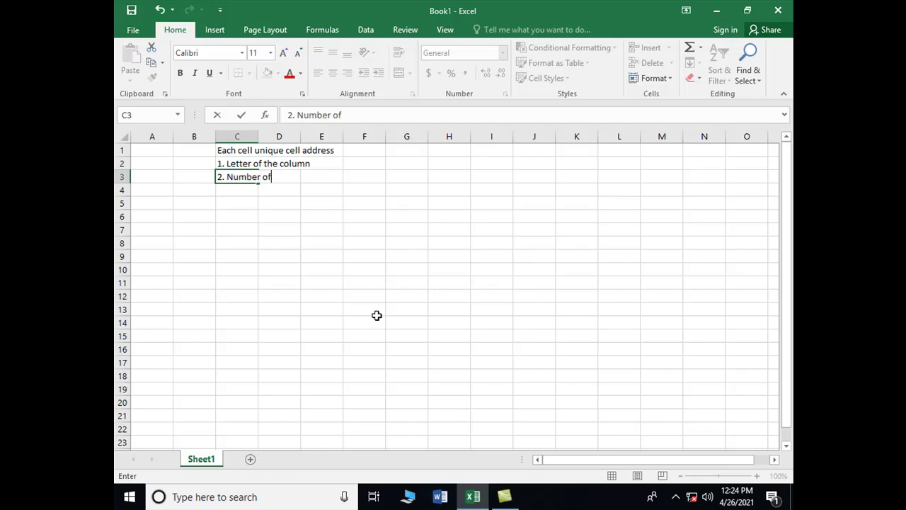
pyautogui.write('the row')
pyautogui.press('Return')
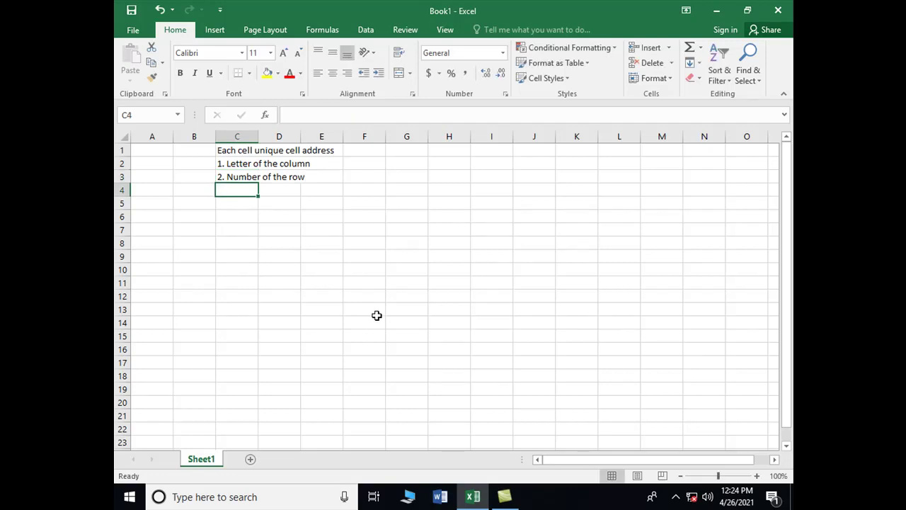
pyautogui.press('Up')
pyautogui.press('Up')
pyautogui.press('Up')
pyautogui.press('Left')
pyautogui.press('Left')
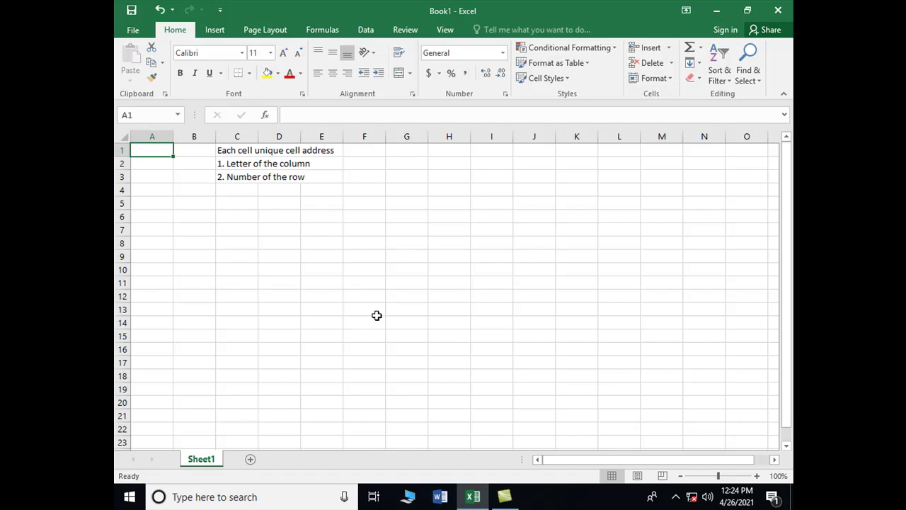
pyautogui.press('Down')
pyautogui.press('Down')
pyautogui.press('Down')
pyautogui.press('Down')
pyautogui.press('Right')
pyautogui.press('Right')
pyautogui.press('Right')
pyautogui.press('Right')
pyautogui.press('Right')
pyautogui.press('Right')
pyautogui.press('Down')
pyautogui.press('Down')
pyautogui.press('Right')
pyautogui.press('Right')
pyautogui.press('Right')
pyautogui.press('Down')
pyautogui.press('Down')
pyautogui.press('Right')
pyautogui.press('Right')
pyautogui.press('Right')
pyautogui.press('Down')
pyautogui.press('Down')
pyautogui.press('Down')
pyautogui.press('Down')
pyautogui.press('Down')
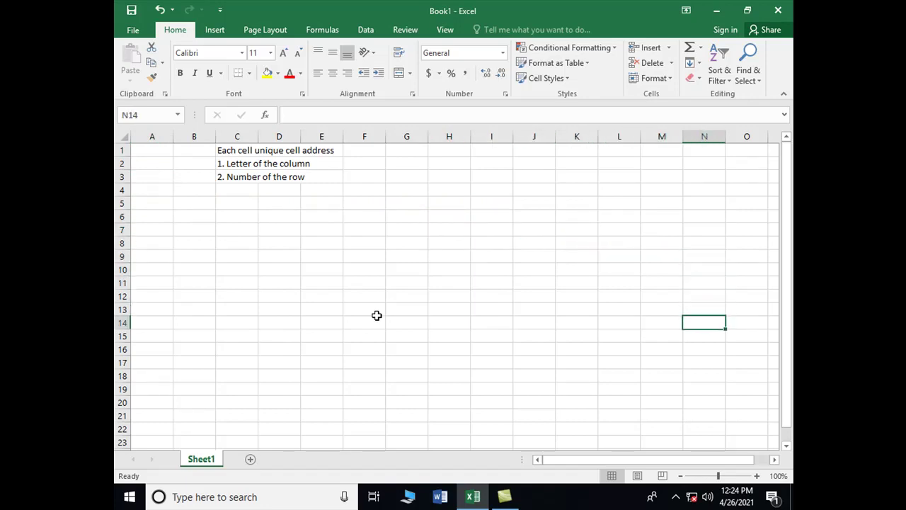
pyautogui.press('Left')
pyautogui.press('Left')
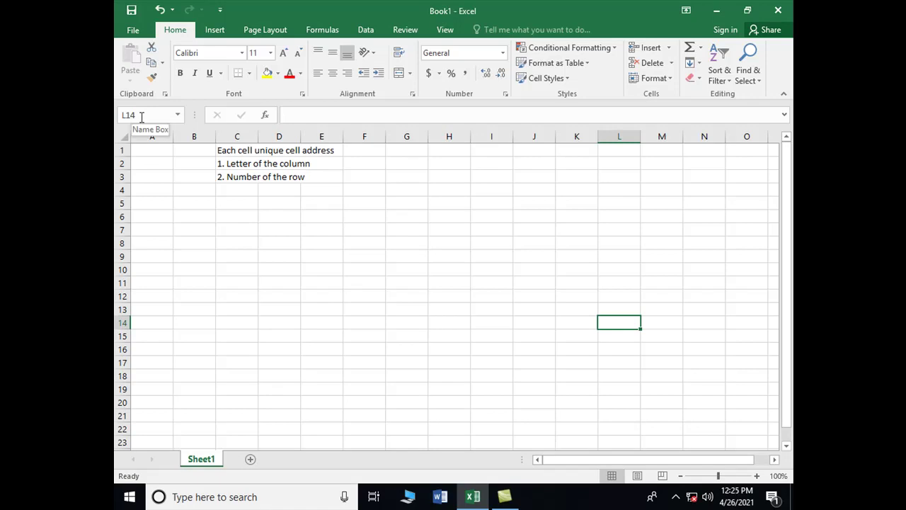
pyautogui.click(227, 204)
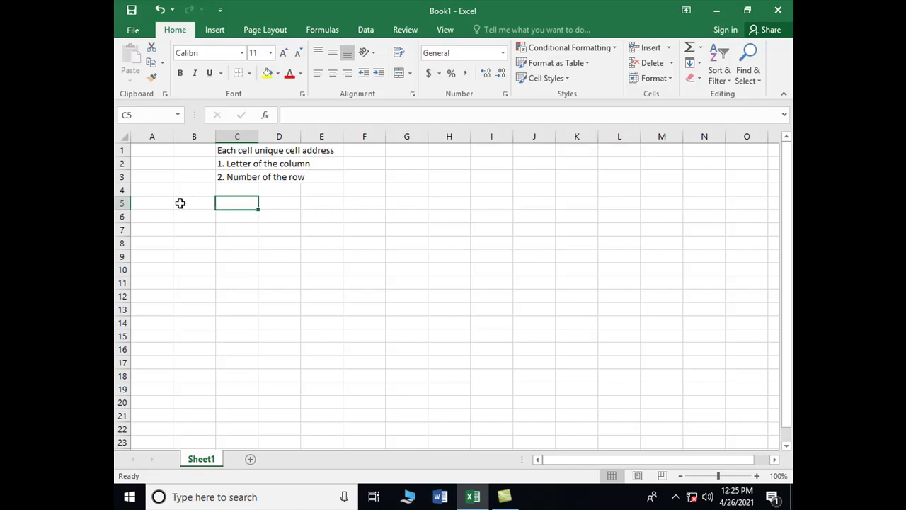
pyautogui.click(150, 191)
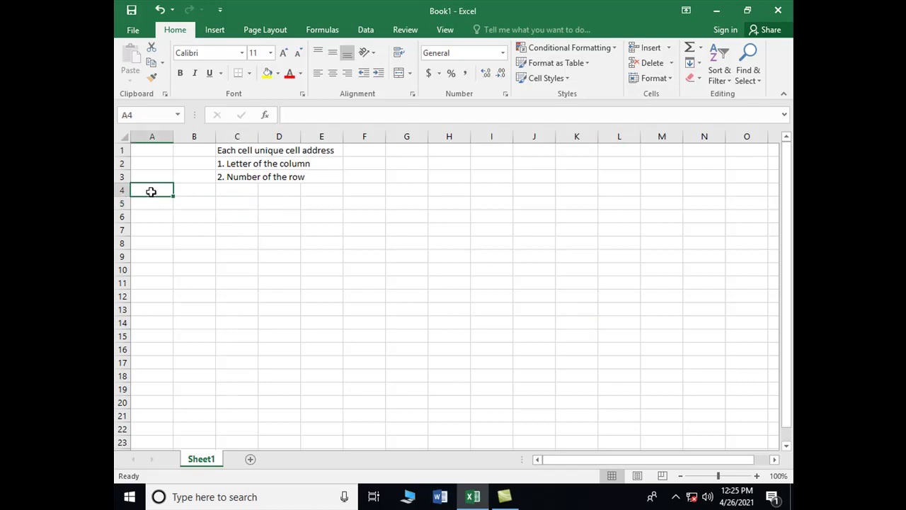
pyautogui.click(445, 150)
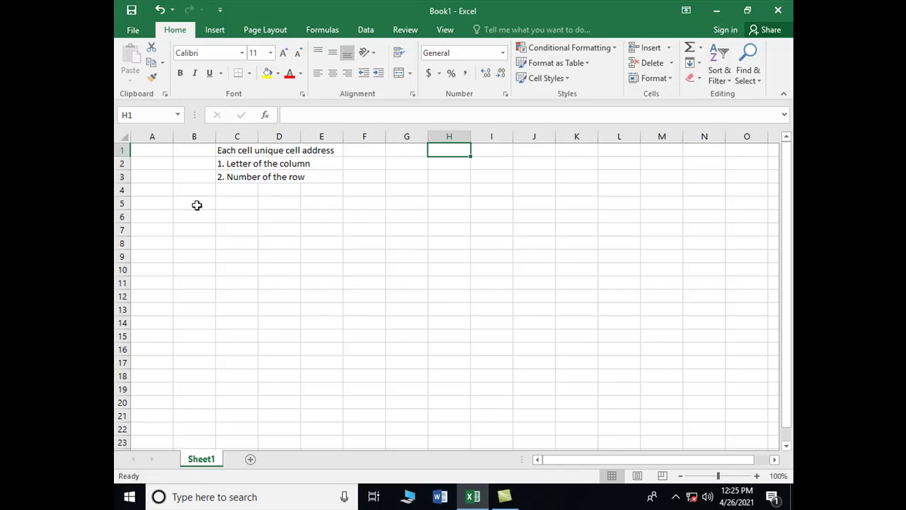
pyautogui.press('Down')
pyautogui.press('Down')
pyautogui.press('Down')
pyautogui.press('Left')
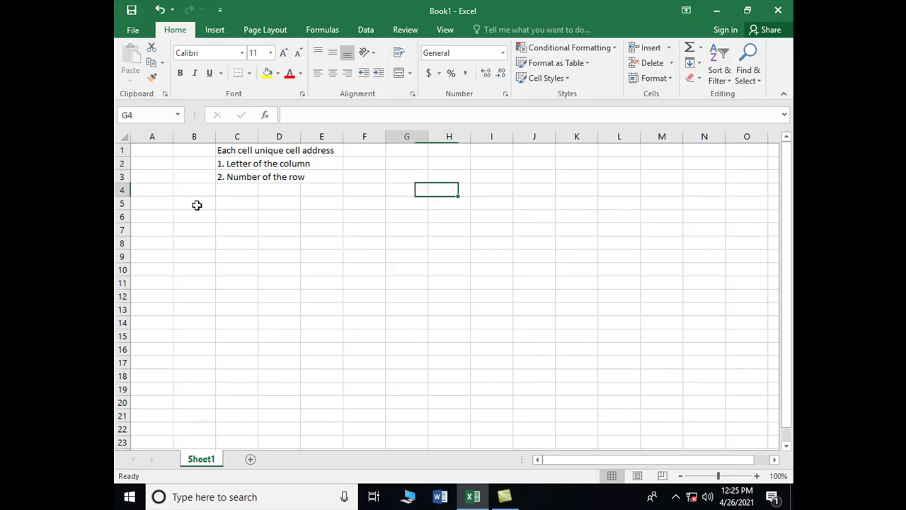
pyautogui.press('Left')
pyautogui.press('Left')
pyautogui.press('Down')
pyautogui.press('Down')
pyautogui.press('Down')
pyautogui.press('Left')
pyautogui.press('Left')
pyautogui.press('Left')
pyautogui.press('Left')
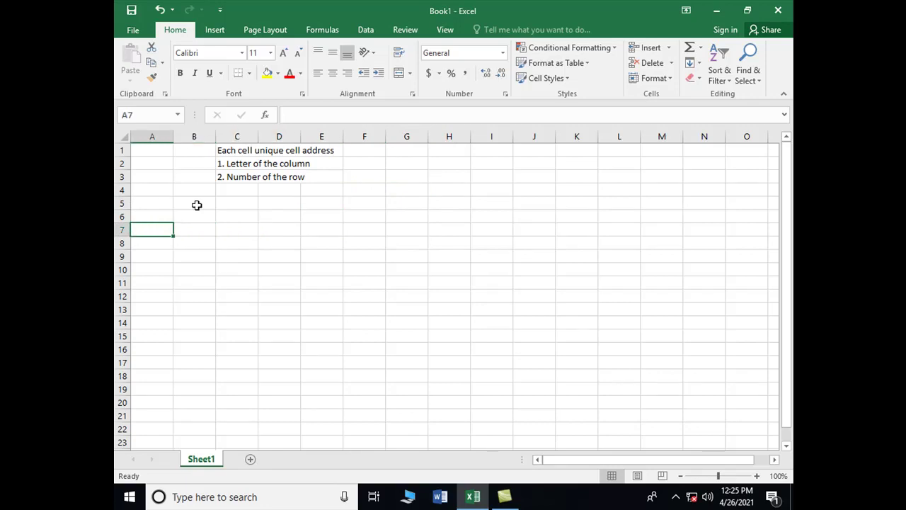
pyautogui.press('Up')
pyautogui.press('Up')
pyautogui.press('Up')
pyautogui.press('Right')
pyautogui.press('Right')
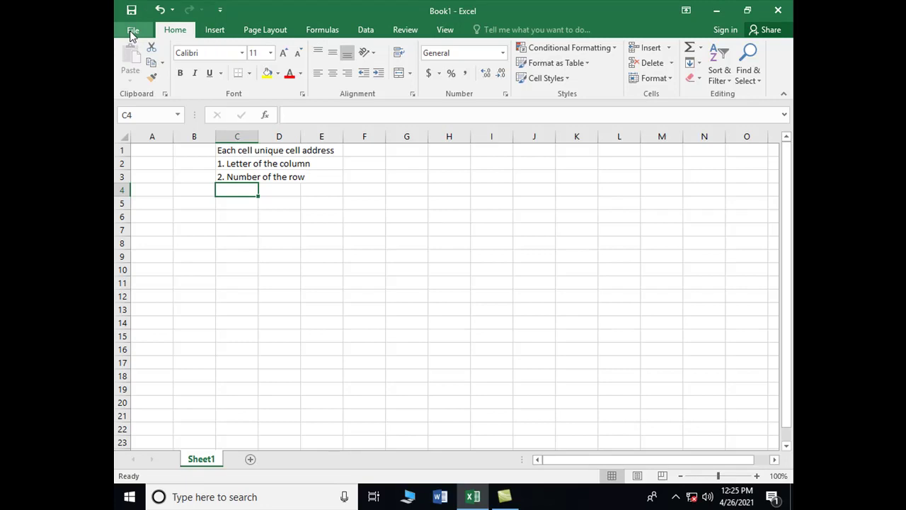
pyautogui.click(130, 32)
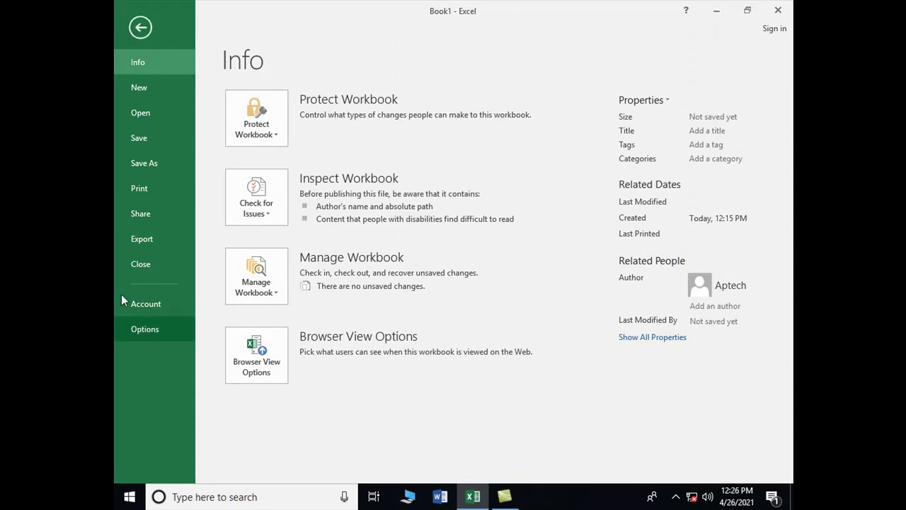
pyautogui.click(142, 30)
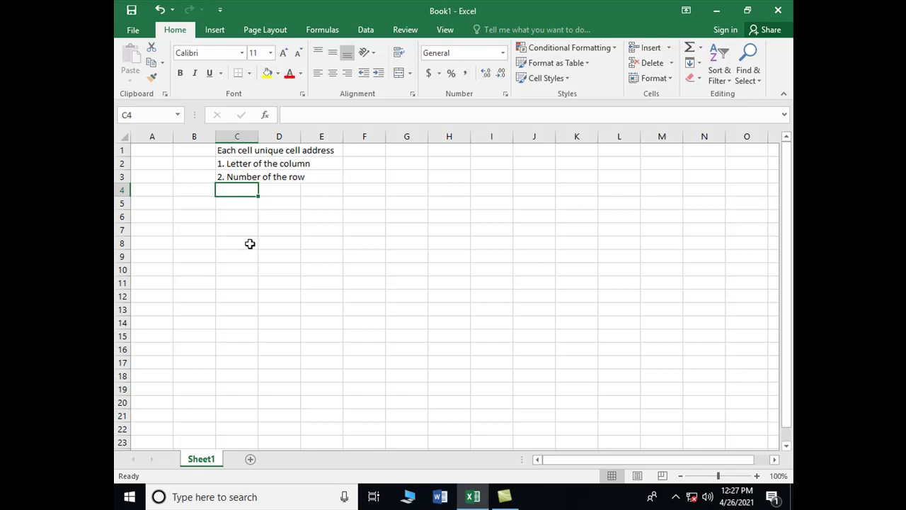
pyautogui.click(247, 167)
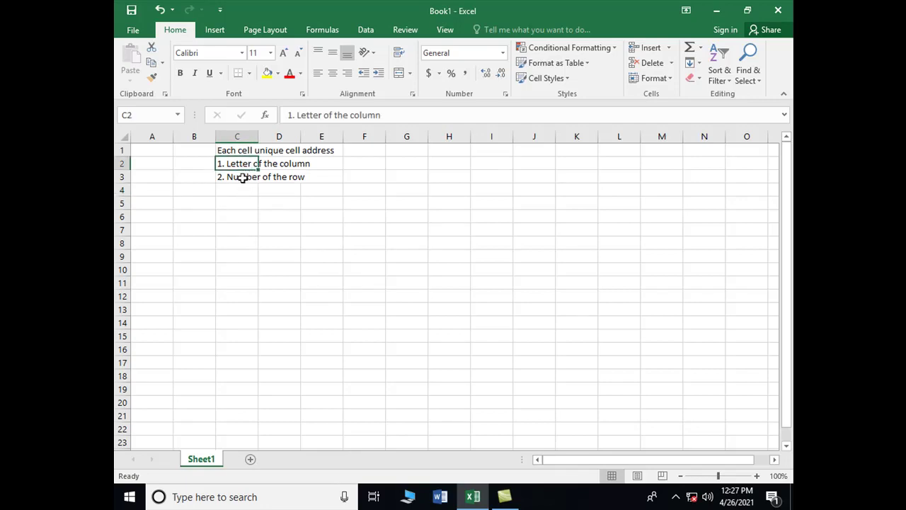
pyautogui.click(241, 177)
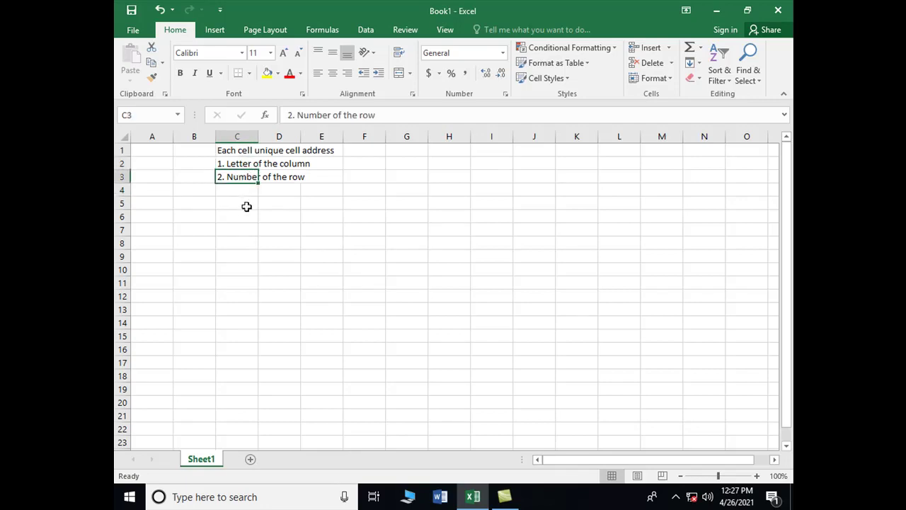
pyautogui.click(404, 256)
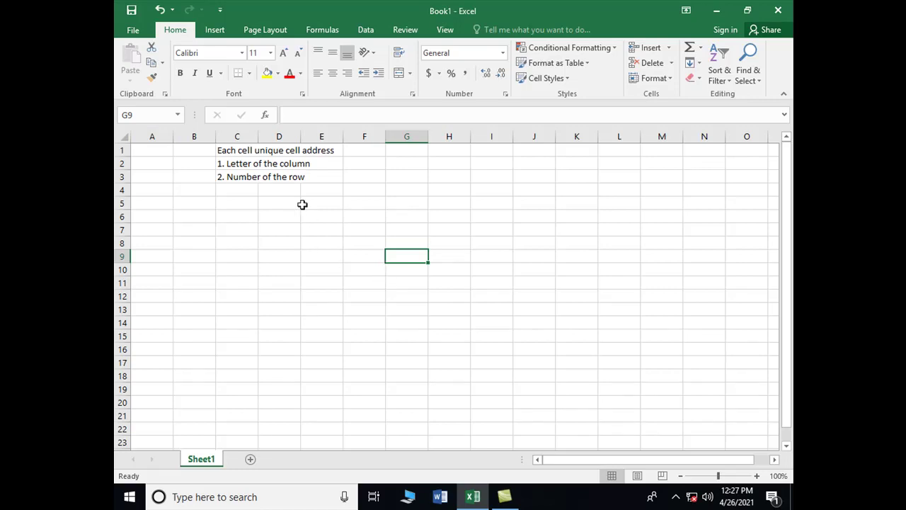
pyautogui.click(362, 150)
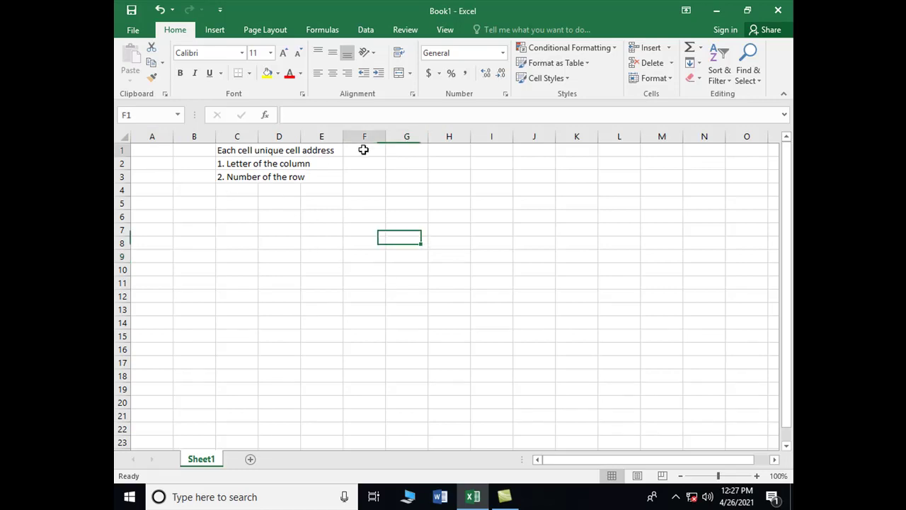
pyautogui.click(144, 149)
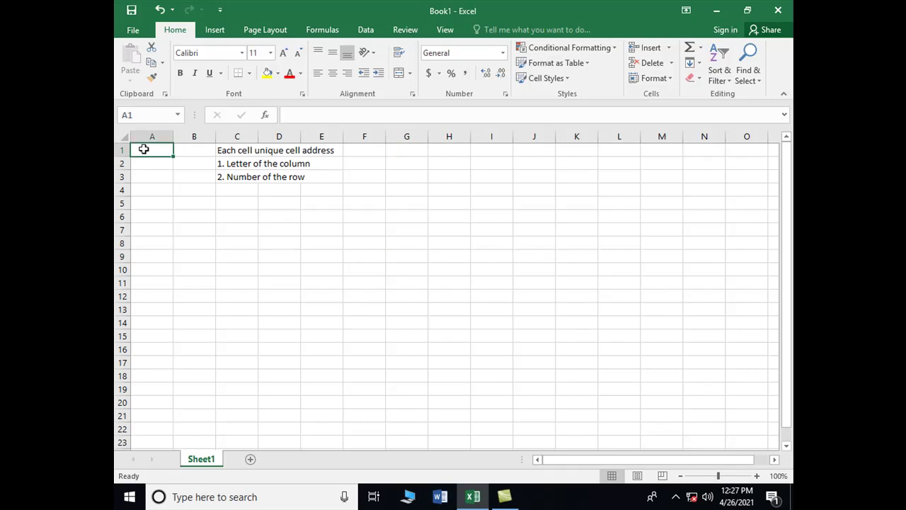
# Type the note 'end,down arrow' into cell C4.
pyautogui.press('Down')
pyautogui.press('Down')
pyautogui.press('Down')
pyautogui.press('Right')
pyautogui.press('Right')
pyautogui.press('Right')
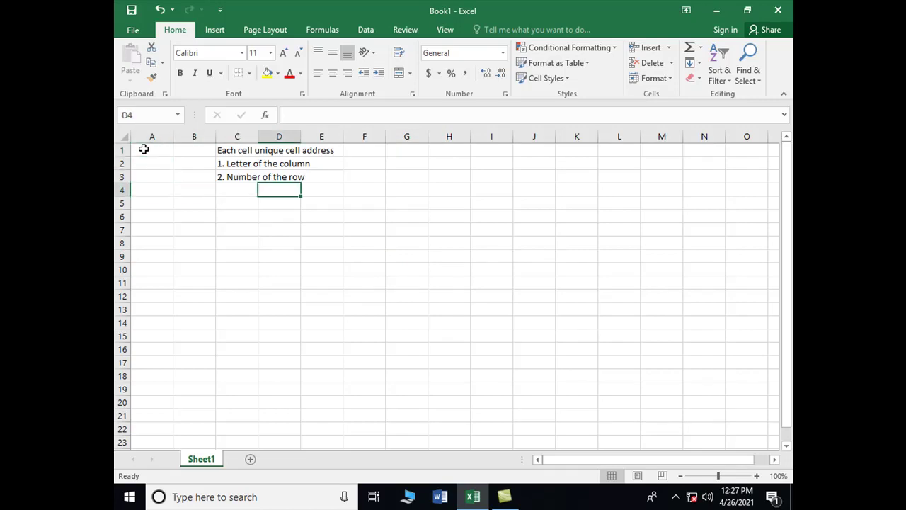
pyautogui.press('Left')
pyautogui.write('end')
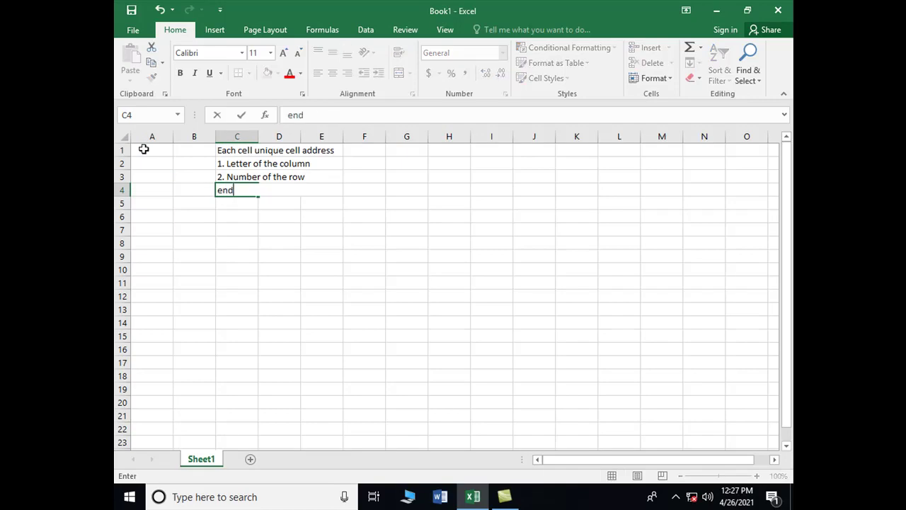
pyautogui.write(',down arrow')
pyautogui.press('Return')
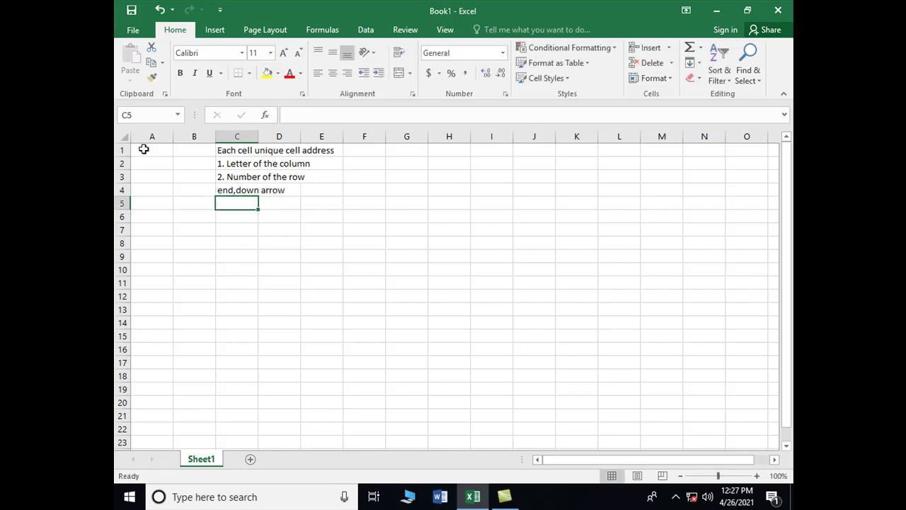
# Use End+Down to reach the last row of column A, then End+Up back to A1.
pyautogui.press('Left')
pyautogui.press('Left')
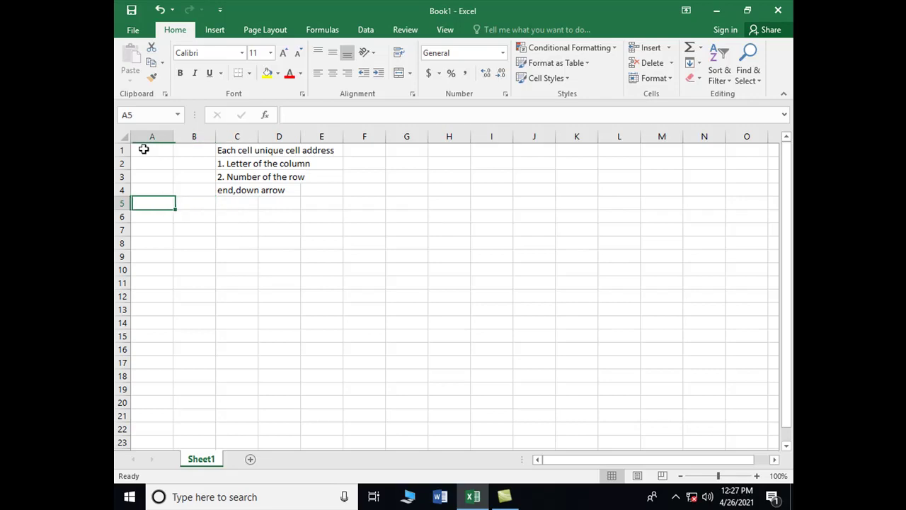
pyautogui.press('End')
pyautogui.press('Down')
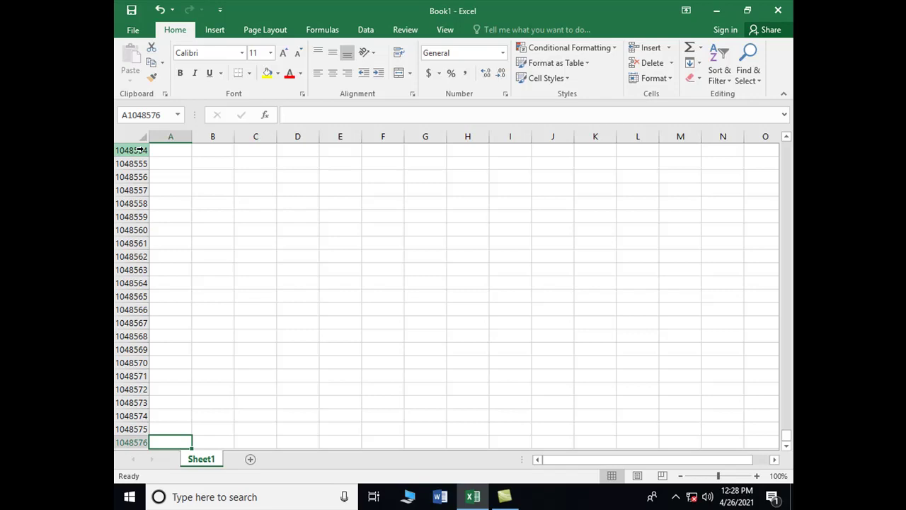
pyautogui.press('End')
pyautogui.press('Up')
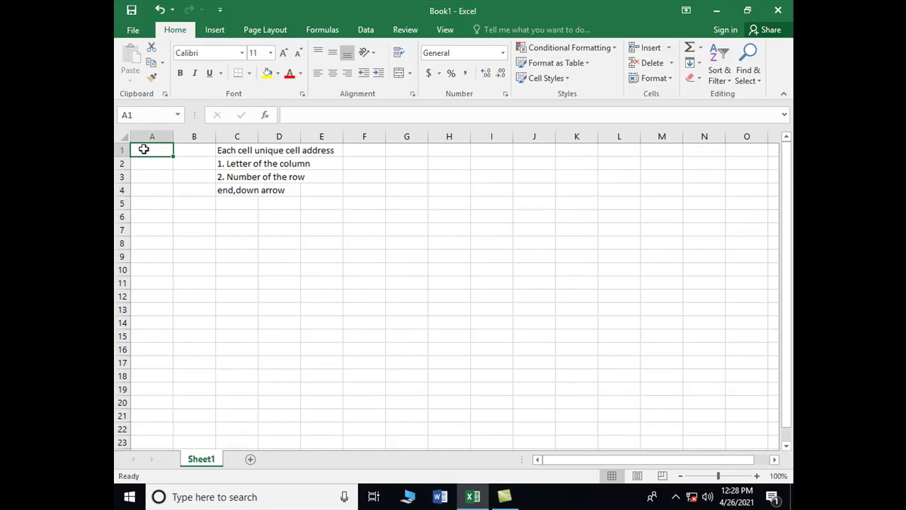
# Type the note 'end, left arrow' into cell C5.
pyautogui.press('Down')
pyautogui.press('Down')
pyautogui.press('Right')
pyautogui.press('Down')
pyautogui.press('Right')
pyautogui.press('Down')
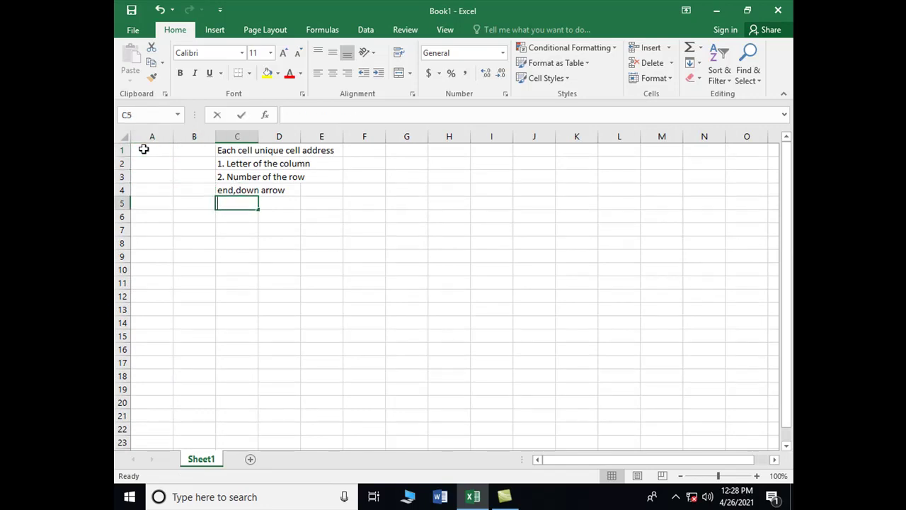
pyautogui.write('end, left arrow')
pyautogui.press('Return')
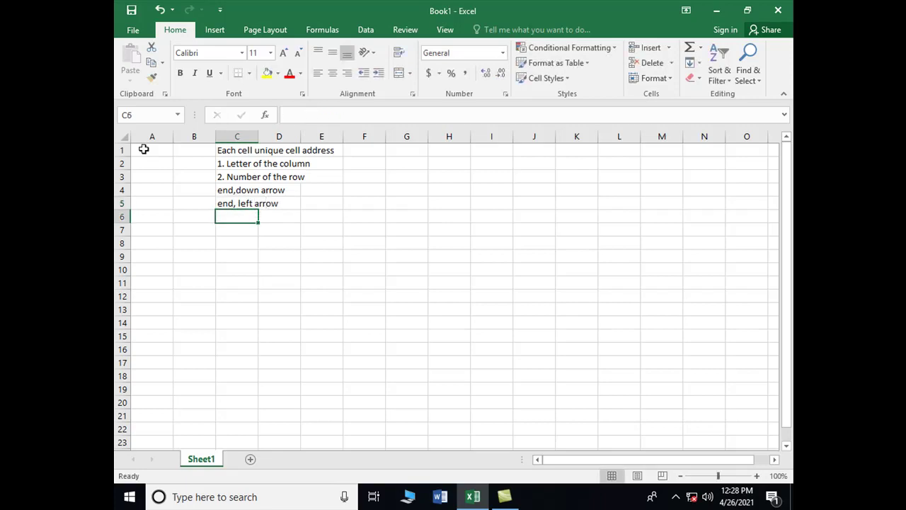
# Edit the C5 note so it reads 'end, right arrow'.
pyautogui.press('Up')
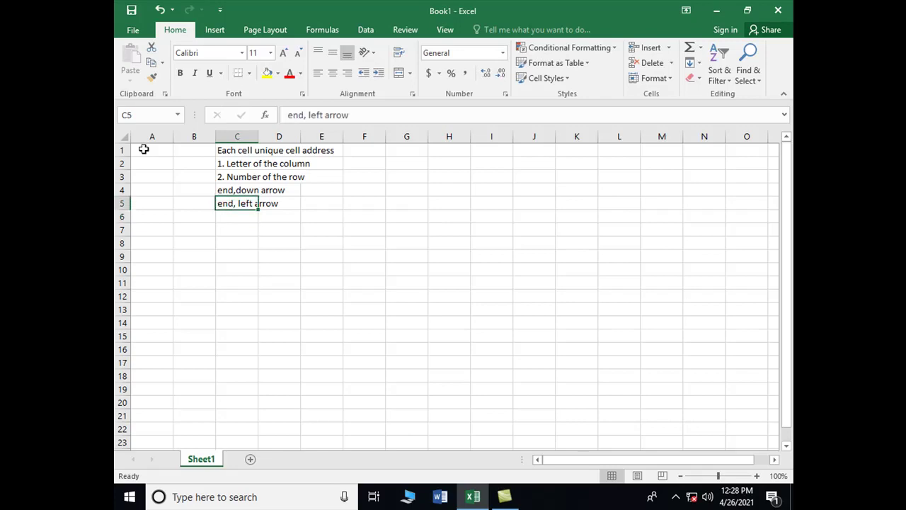
pyautogui.press('End')
pyautogui.press('F2')
pyautogui.press('Left')
pyautogui.press('Left')
pyautogui.press('Left')
pyautogui.press('Left')
pyautogui.press('Left')
pyautogui.press('Left')
pyautogui.press('Left')
pyautogui.press('Left')
pyautogui.press('Left')
pyautogui.press('Left')
pyautogui.press('Delete')
pyautogui.press('Delete')
pyautogui.press('Delete')
pyautogui.press('Delete')
pyautogui.write('right')
pyautogui.press('Return')
# Use End+Right to reach column XFD in row 5, then return to the C5 note.
pyautogui.press('Up')
pyautogui.press('End')
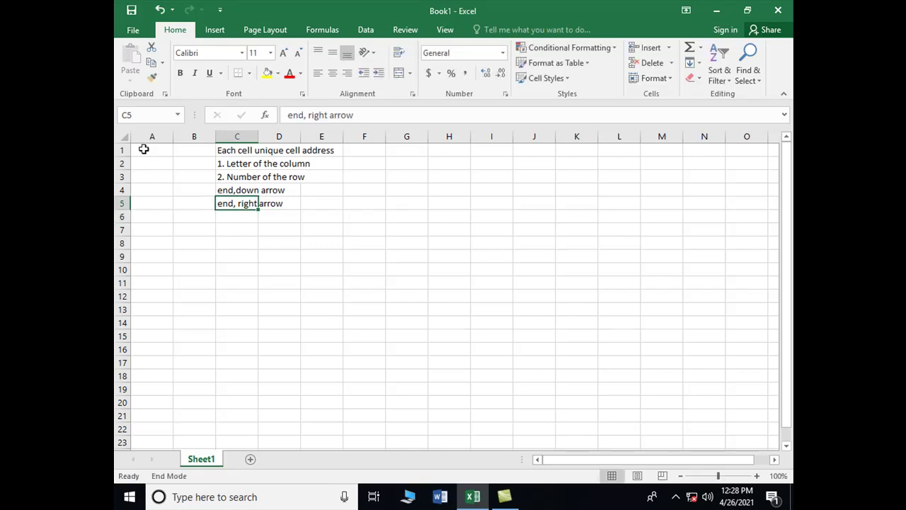
pyautogui.press('Right')
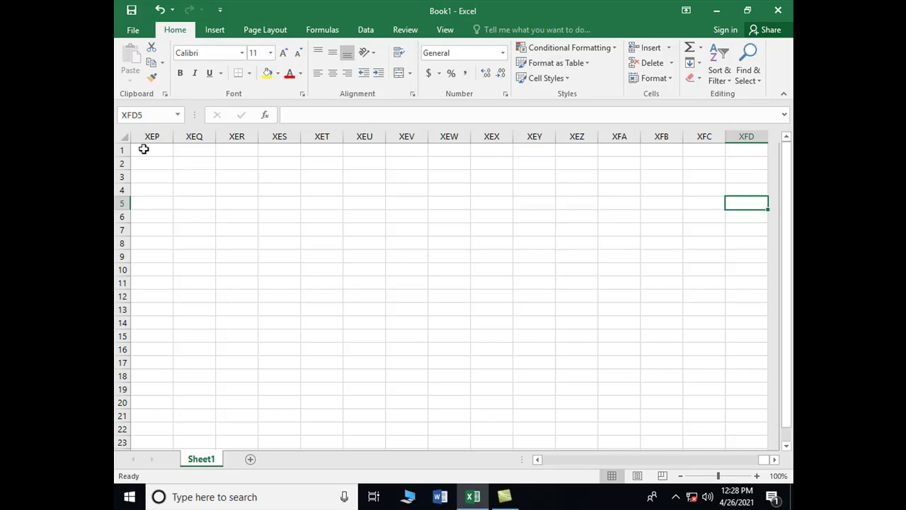
pyautogui.press('End')
pyautogui.press('Left')
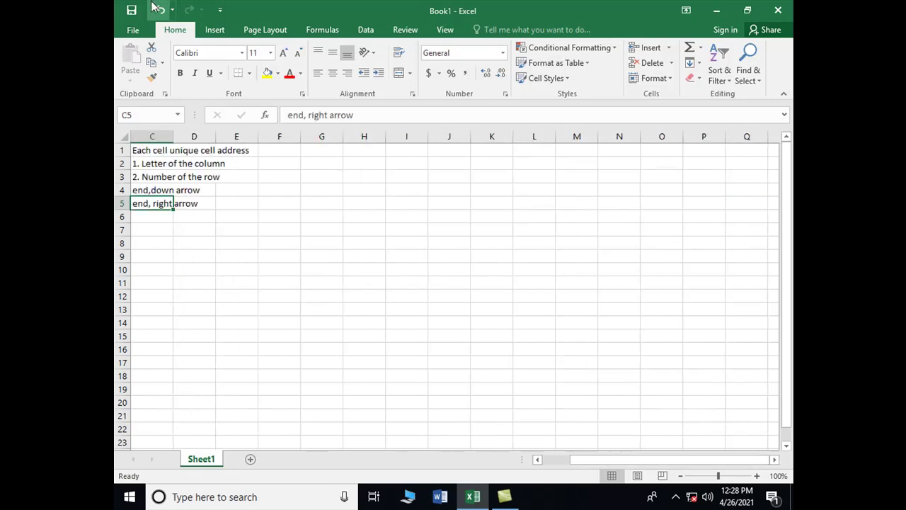
# Enable R1C1 reference style on the Formulas page of Excel Options and confirm.
pyautogui.click(133, 32)
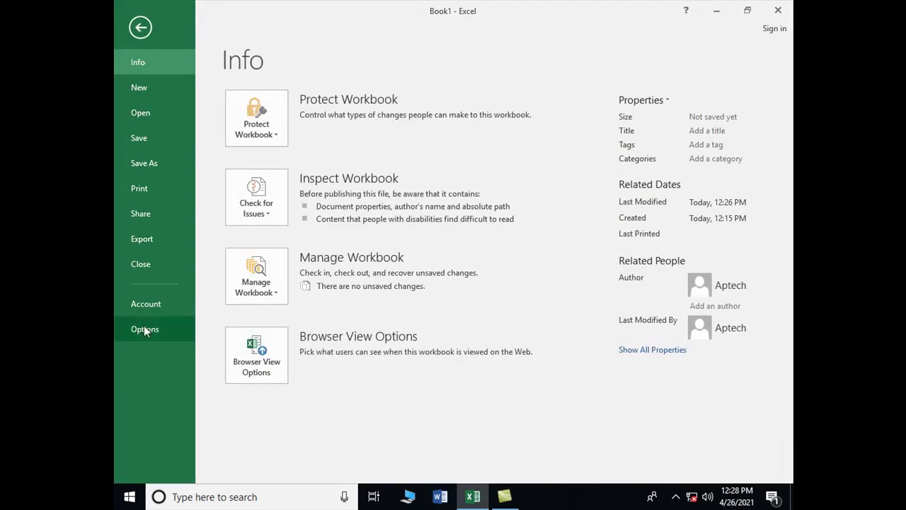
pyautogui.click(145, 331)
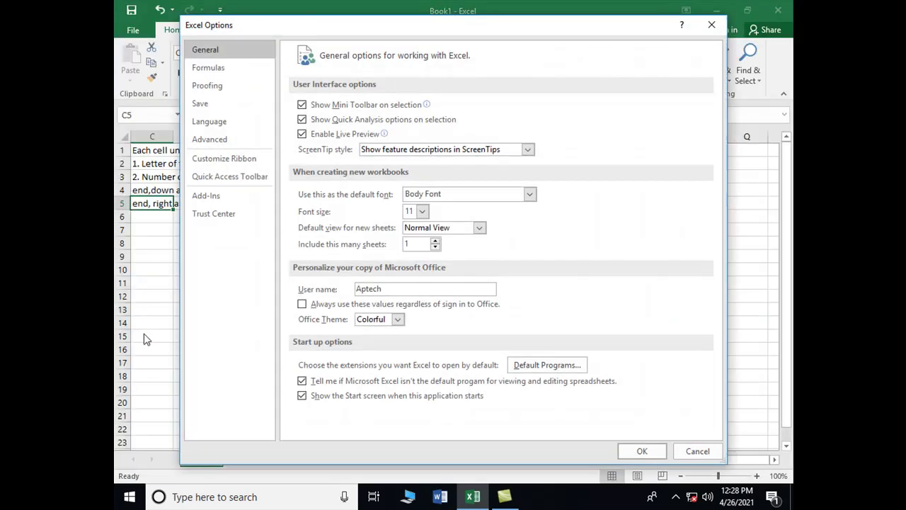
pyautogui.click(211, 75)
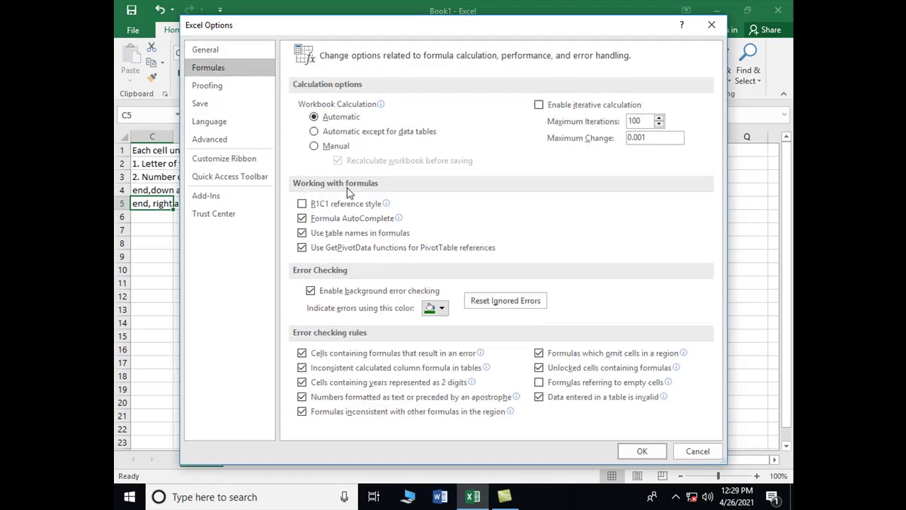
pyautogui.moveTo(302, 204)
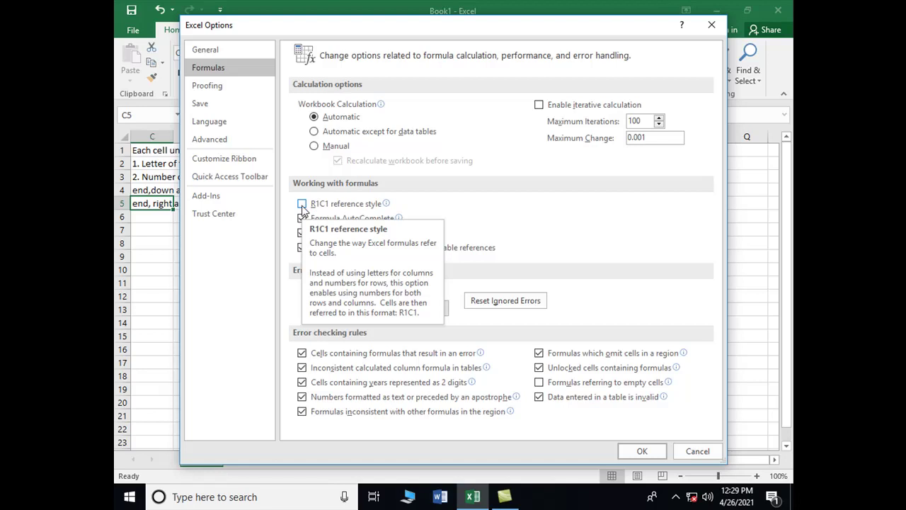
pyautogui.click(302, 204)
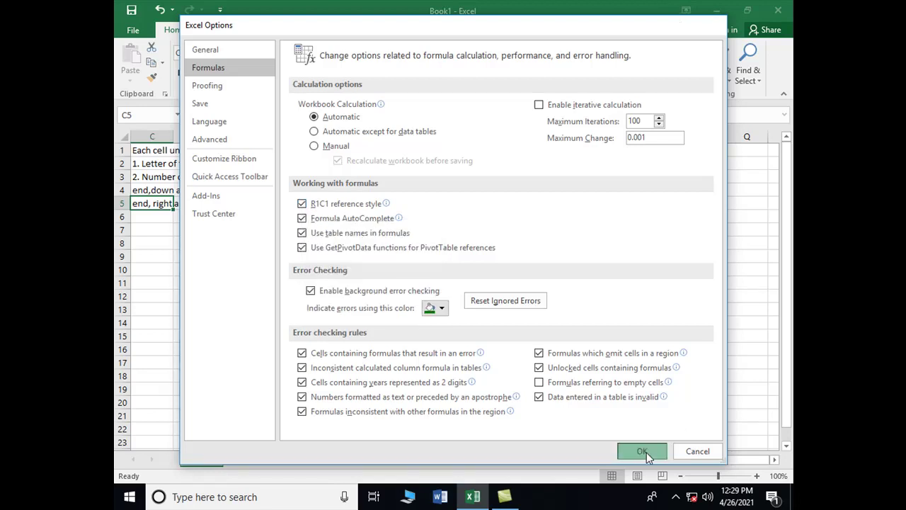
pyautogui.click(642, 450)
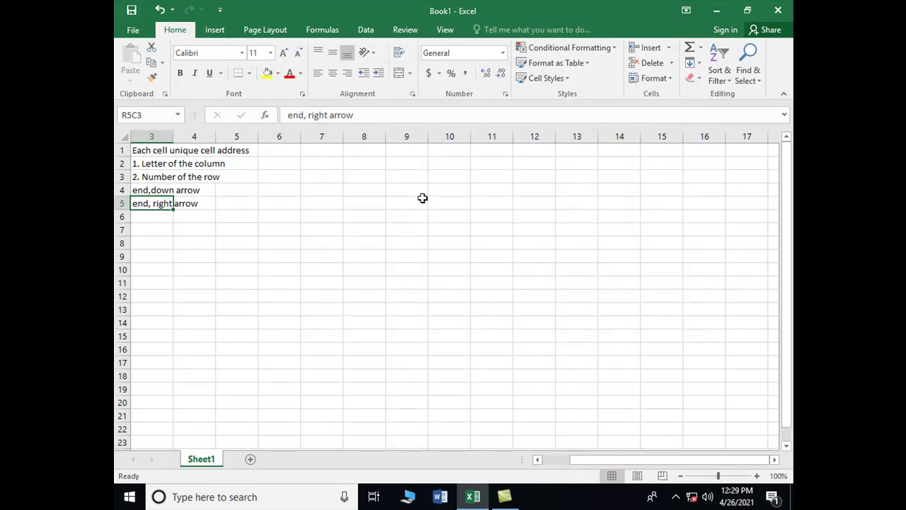
pyautogui.press('End')
pyautogui.press('Right')
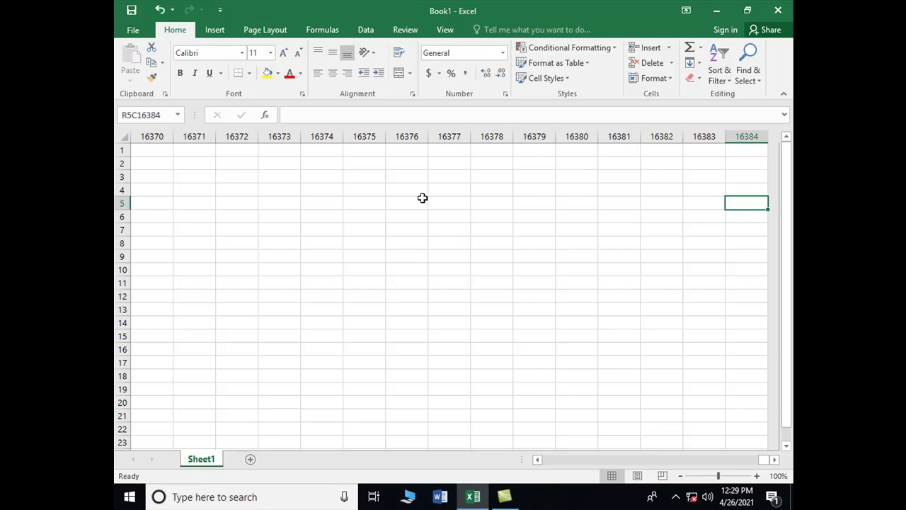
pyautogui.press('Up')
pyautogui.press('Up')
pyautogui.press('Up')
pyautogui.press('Up')
pyautogui.press('End')
pyautogui.press('Left')
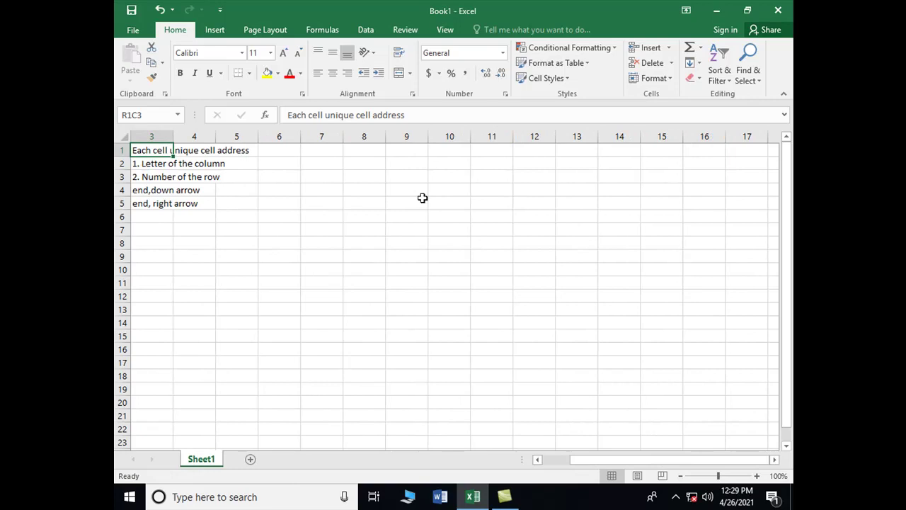
pyautogui.press('Home')
pyautogui.press('Down')
pyautogui.press('Down')
pyautogui.press('Down')
pyautogui.press('Down')
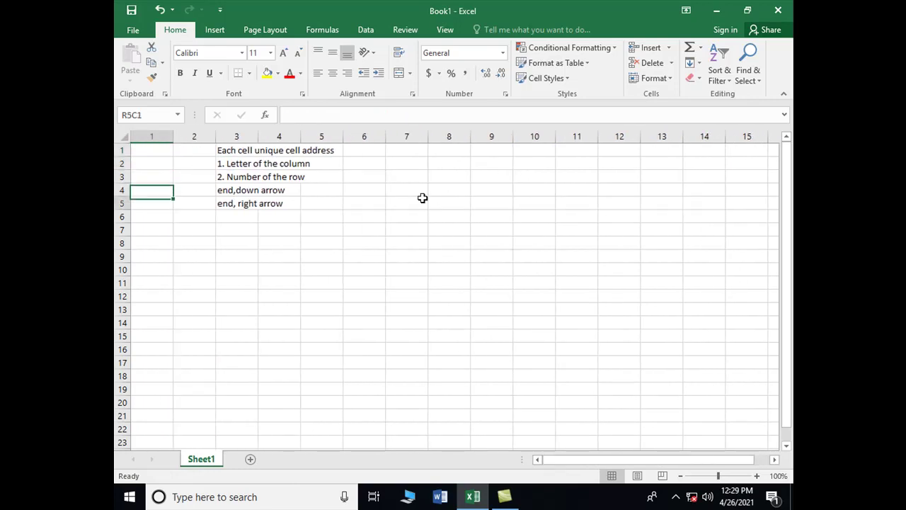
pyautogui.press('Down')
pyautogui.press('Down')
pyautogui.press('Right')
pyautogui.press('Right')
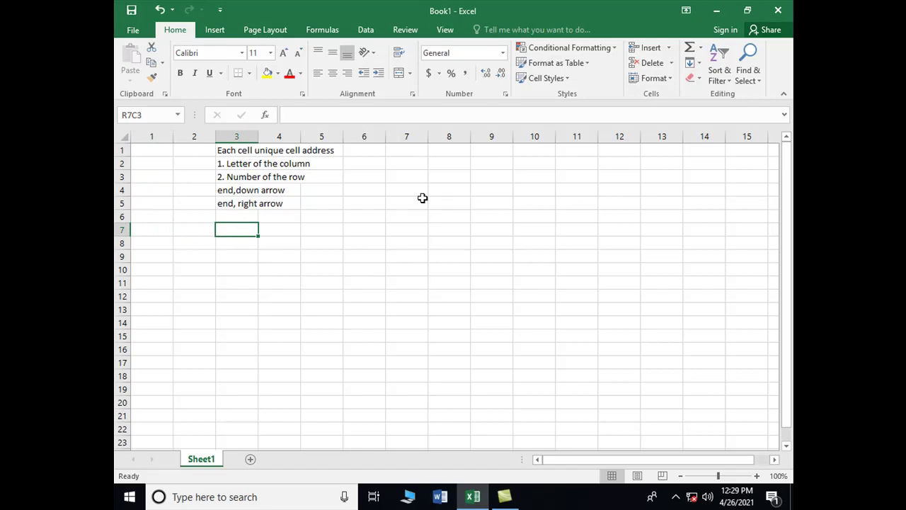
# Enter 'Total no of cols 16384' in row 7 of the notes column.
pyautogui.write('Total ')
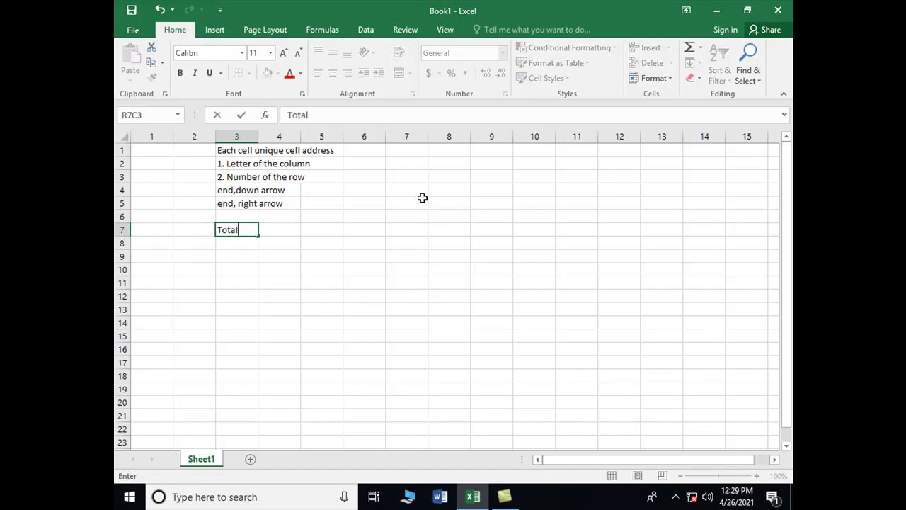
pyautogui.write('no of cols')
pyautogui.press('Return')
pyautogui.press('Up')
pyautogui.press('Right')
pyautogui.press('Left')
pyautogui.press('F2')
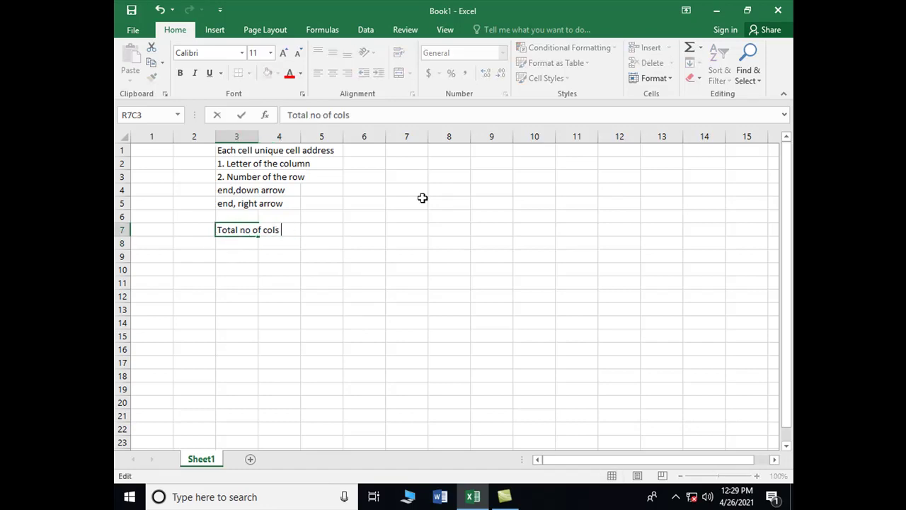
pyautogui.write('16')
pyautogui.write('384')
pyautogui.press('Return')
# Jump to the last column and row 1048576 with End-arrow keys, then back to the notes.
pyautogui.press('Up')
pyautogui.press('End')
pyautogui.press('Right')
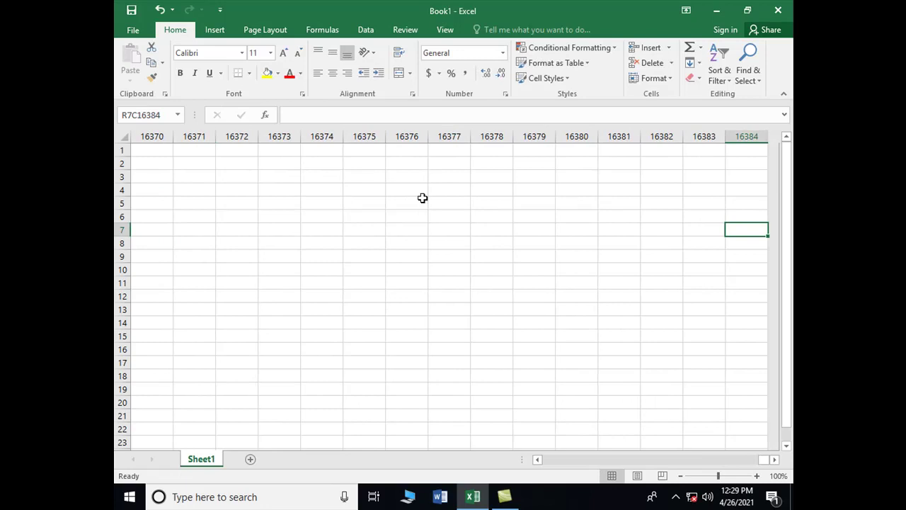
pyautogui.press('End')
pyautogui.press('Down')
pyautogui.press('Left')
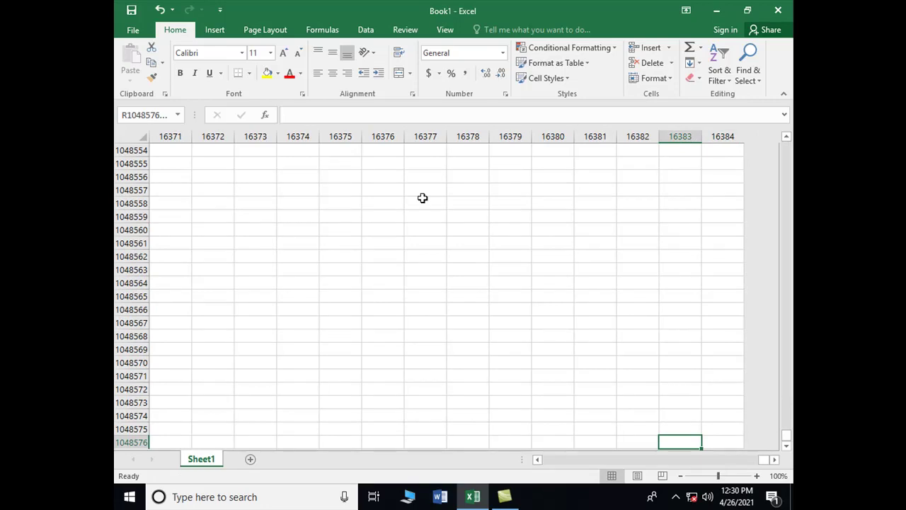
pyautogui.press('Right')
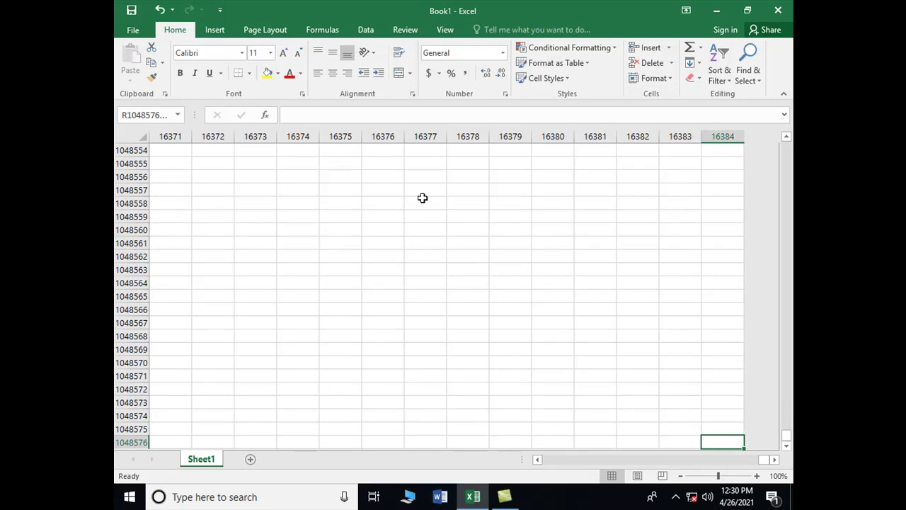
pyautogui.press('End')
pyautogui.press('Up')
pyautogui.press('End')
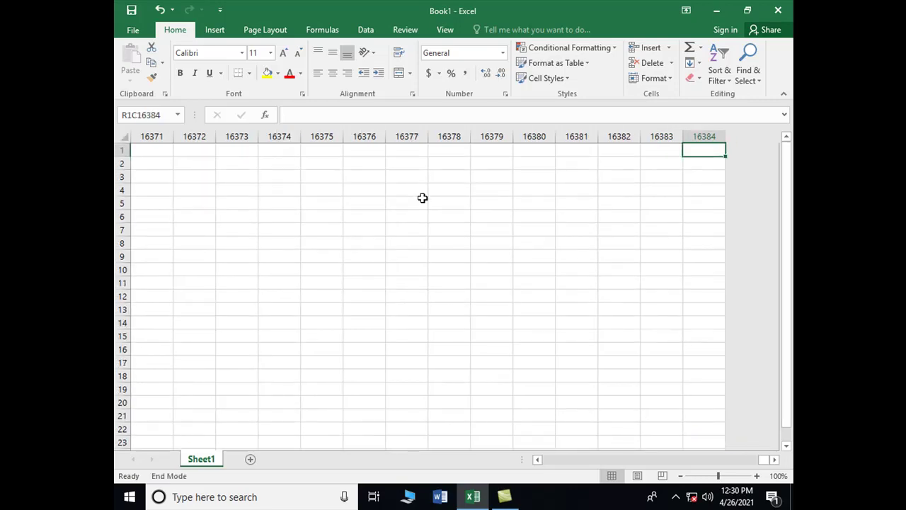
pyautogui.press('Left')
pyautogui.press('Down')
pyautogui.press('Down')
pyautogui.press('Down')
pyautogui.press('Down')
pyautogui.press('Down')
pyautogui.press('Down')
pyautogui.press('Down')
# Type 'Total no of rows 1048576' into R8C3 and move to column 1 of row 9.
pyautogui.write('Total no of rows ')
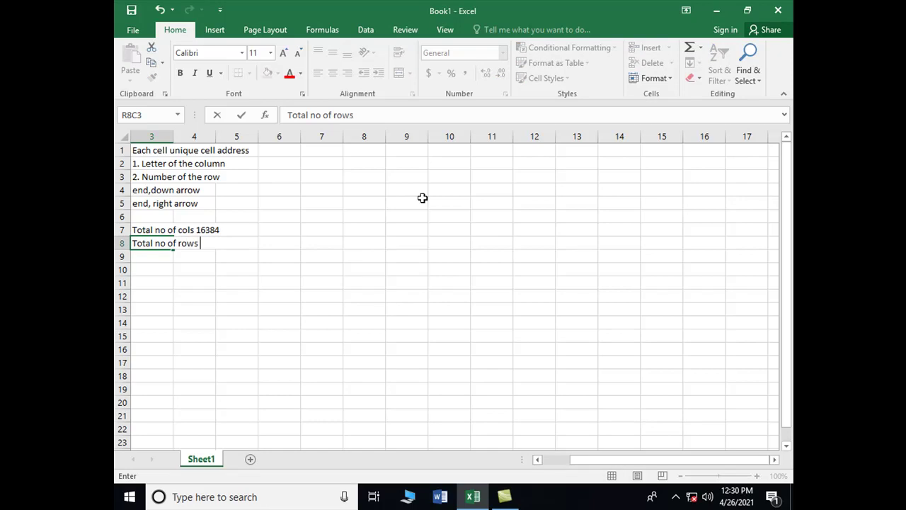
pyautogui.write('10')
pyautogui.write('48')
pyautogui.write('576')
pyautogui.press('Return')
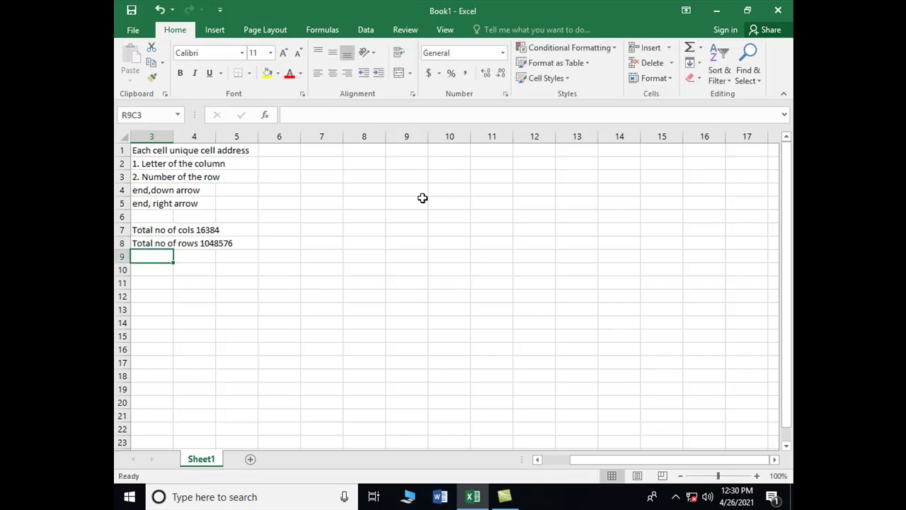
pyautogui.press('Home')
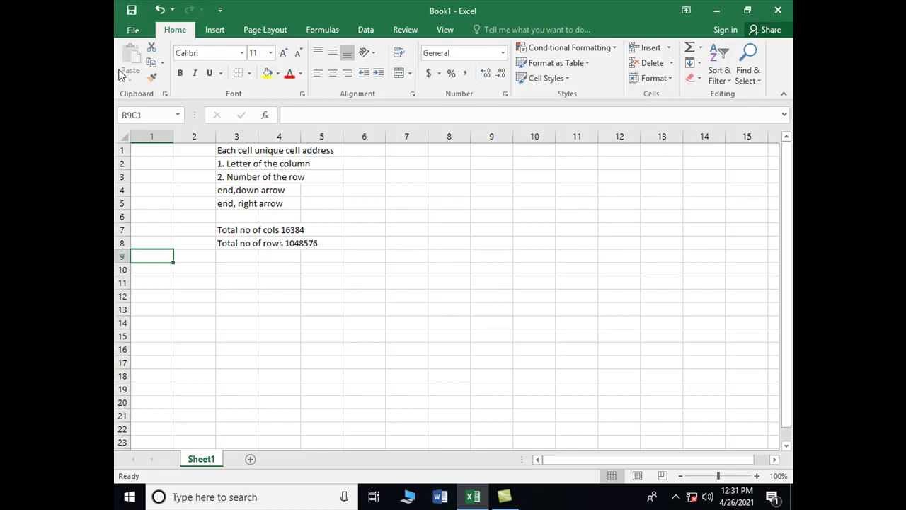
# Turn off R1C1 reference style on the Formulas page of Excel Options and confirm.
pyautogui.click(132, 31)
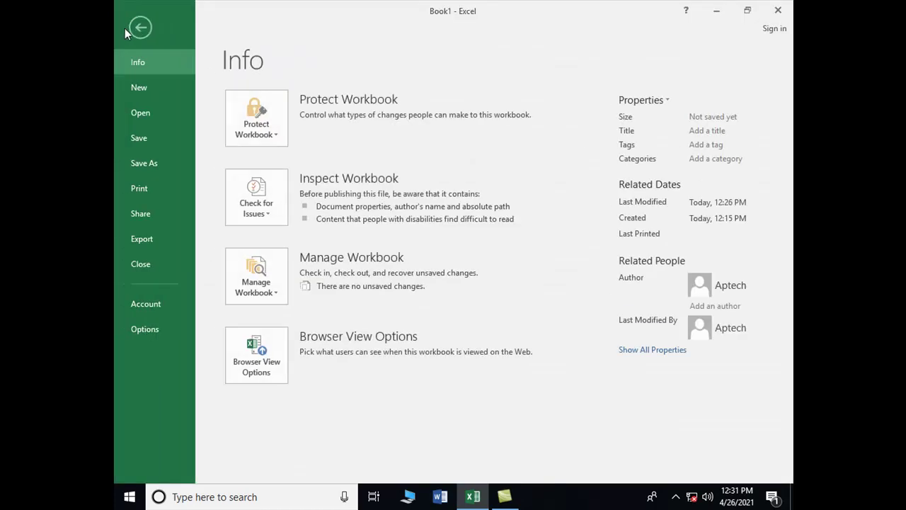
pyautogui.click(150, 334)
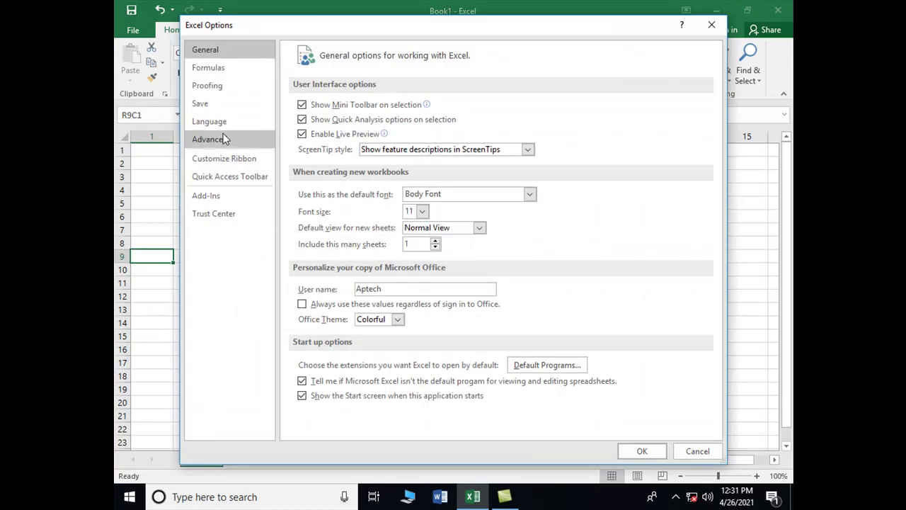
pyautogui.click(205, 72)
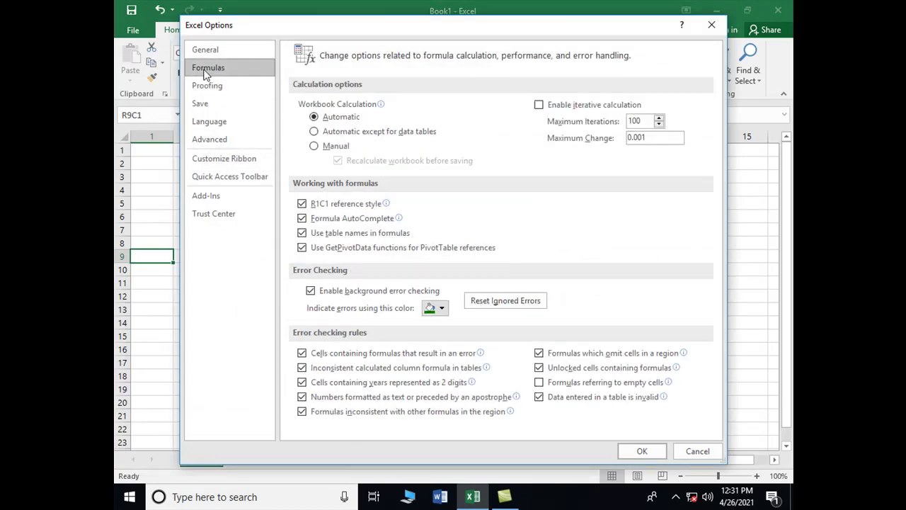
pyautogui.click(302, 205)
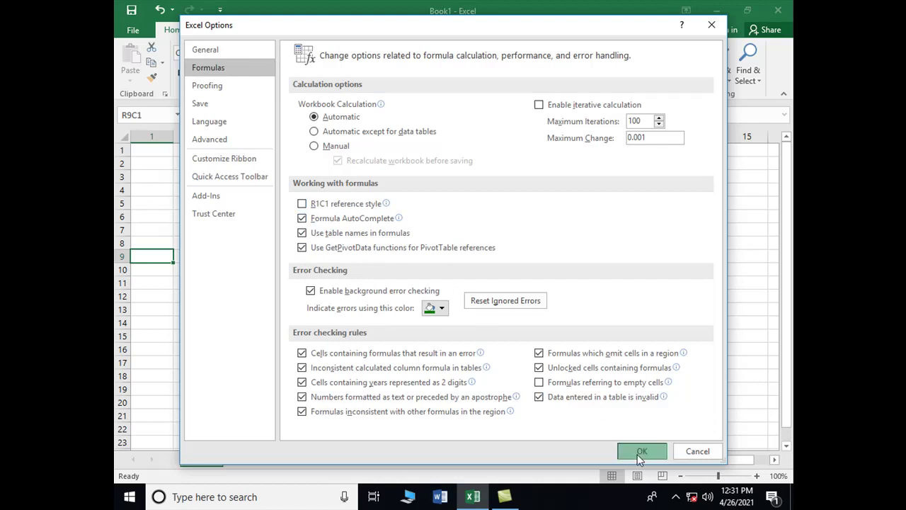
pyautogui.click(641, 451)
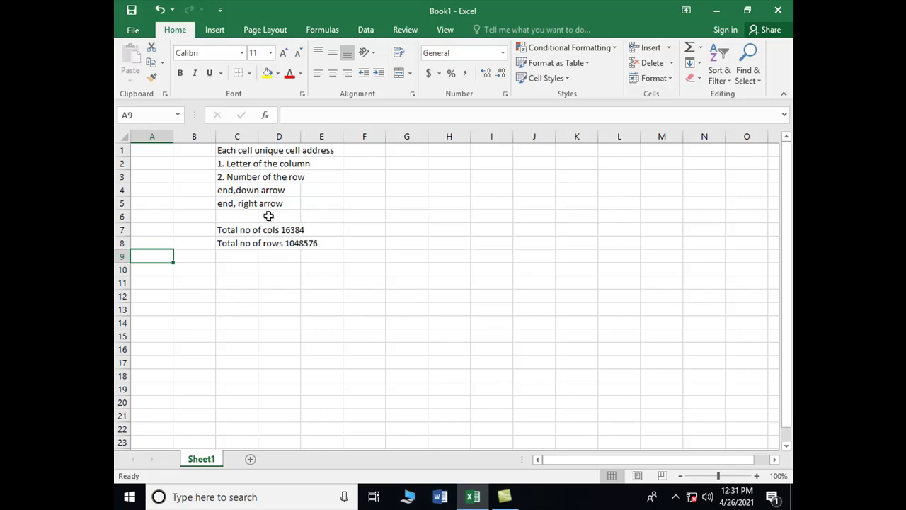
# Select the notes in C1:C8, delete them, and return to A1.
pyautogui.click(227, 153)
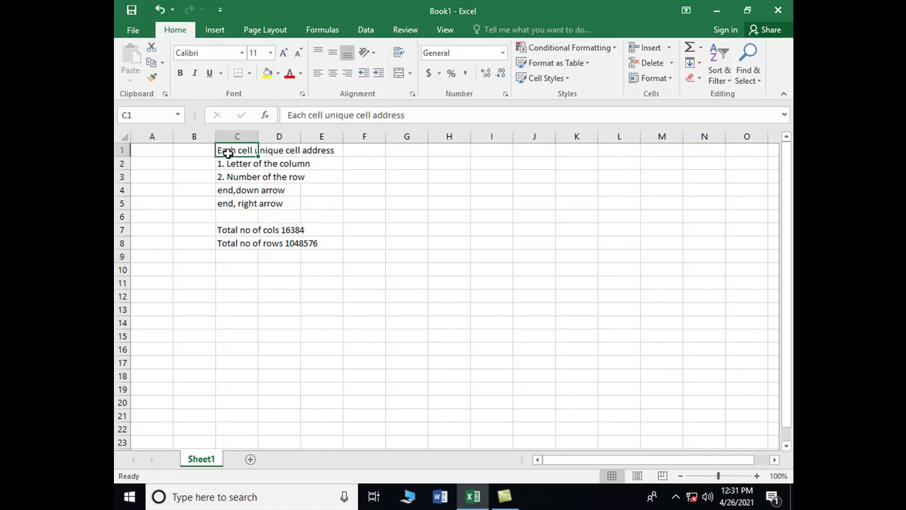
pyautogui.hotkey('shift', 'Down')
pyautogui.hotkey('shift', 'Down')
pyautogui.hotkey('shift', 'Down')
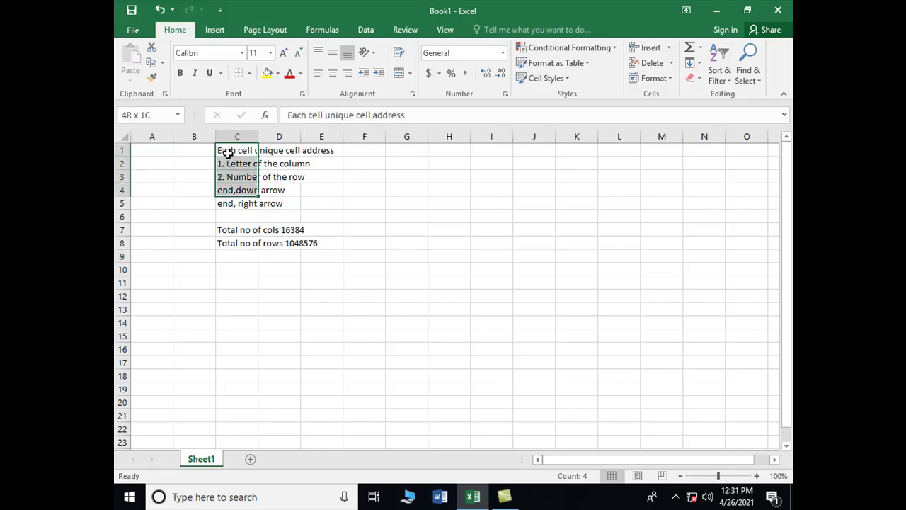
pyautogui.hotkey('shift', 'Down')
pyautogui.hotkey('shift', 'Down')
pyautogui.hotkey('shift', 'Down')
pyautogui.hotkey('shift', 'Down')
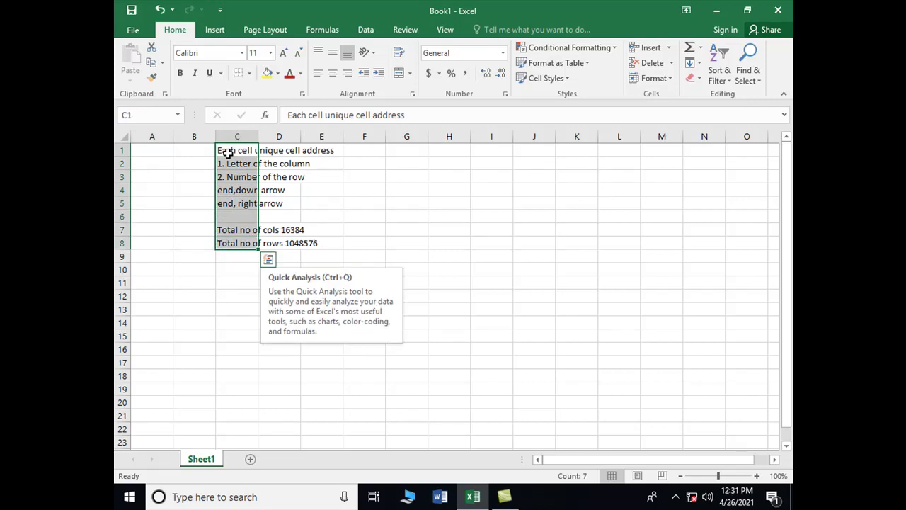
pyautogui.press('Delete')
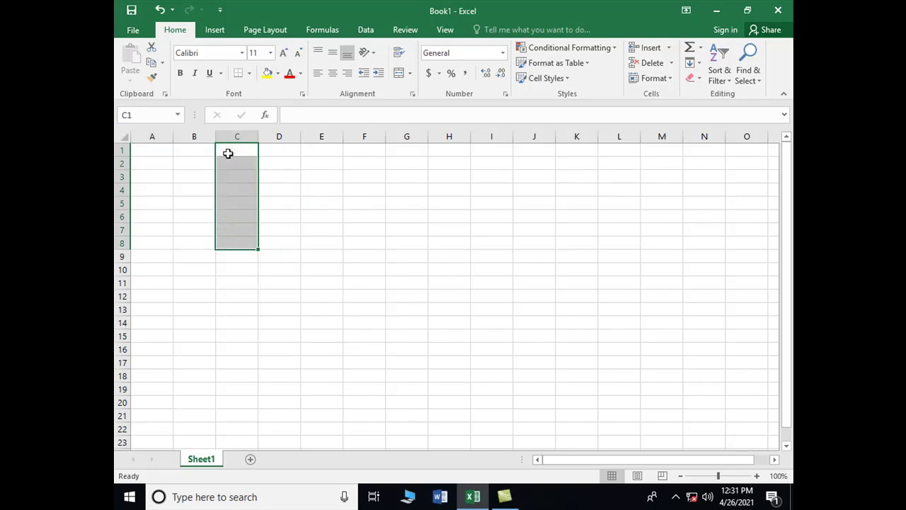
pyautogui.click(227, 153)
pyautogui.press('Left')
pyautogui.press('Left')
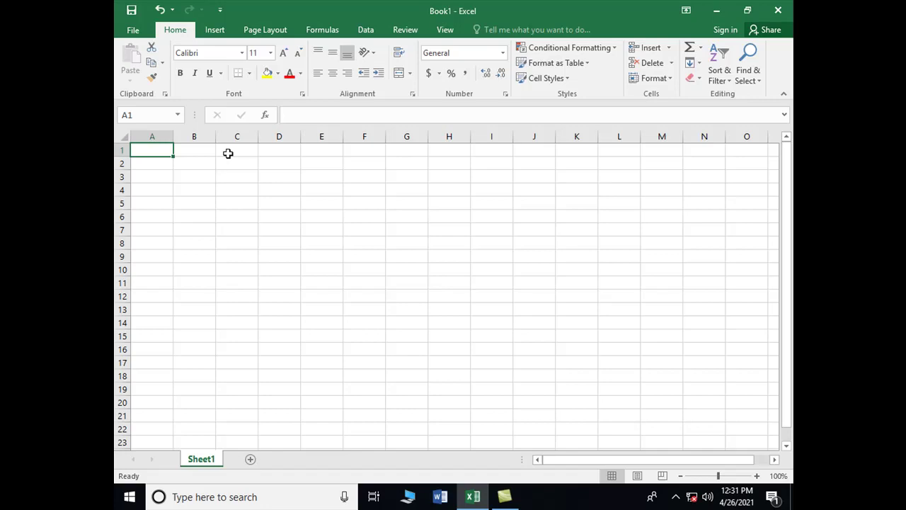
# Type the note 'Ech formula in excel begins with = sign' into cell A1.
pyautogui.press('Right')
pyautogui.press('Left')
pyautogui.write('Ech formul;a')
pyautogui.press('BackSpace')
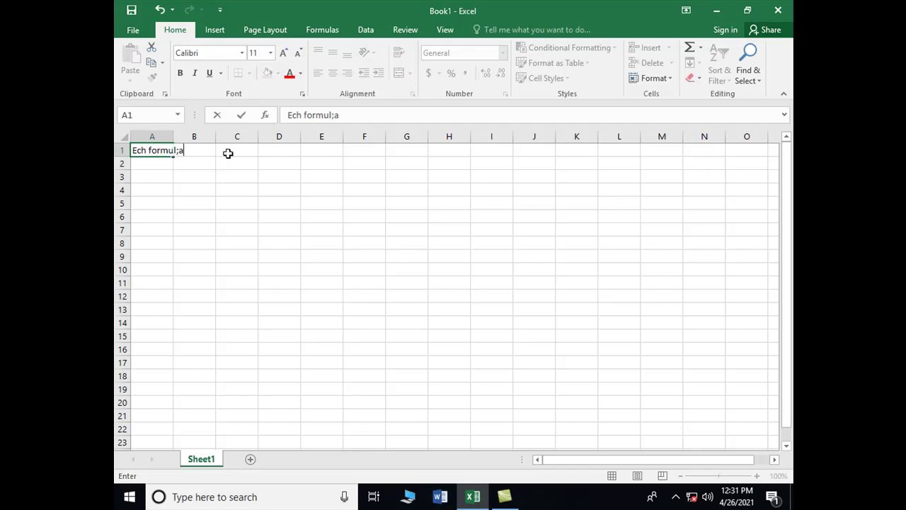
pyautogui.press('BackSpace')
pyautogui.write('a in exce')
pyautogui.write('l begins with = sign')
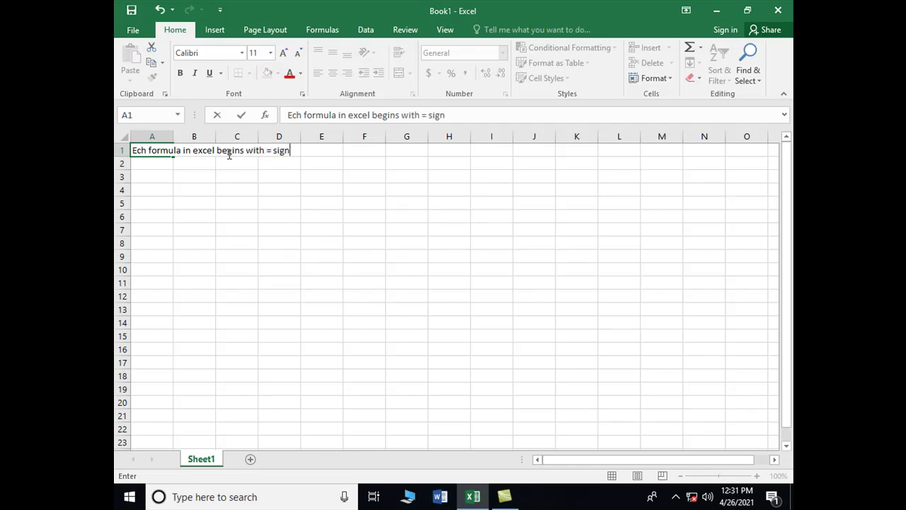
pyautogui.press('Return')
# Correct 'Ech' to 'Each' in the A1 note.
pyautogui.press('Up')
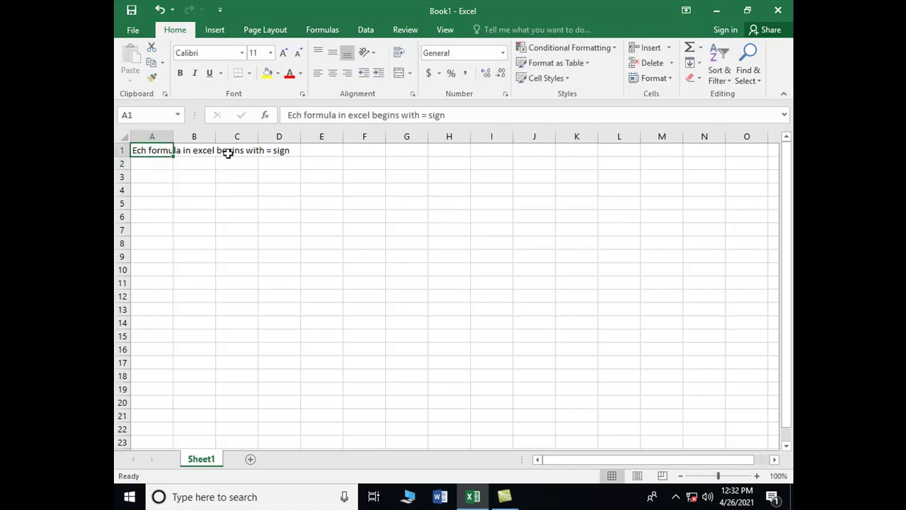
pyautogui.press('F2')
pyautogui.press('Home')
pyautogui.press('Right')
pyautogui.write('a')
pyautogui.press('Return')
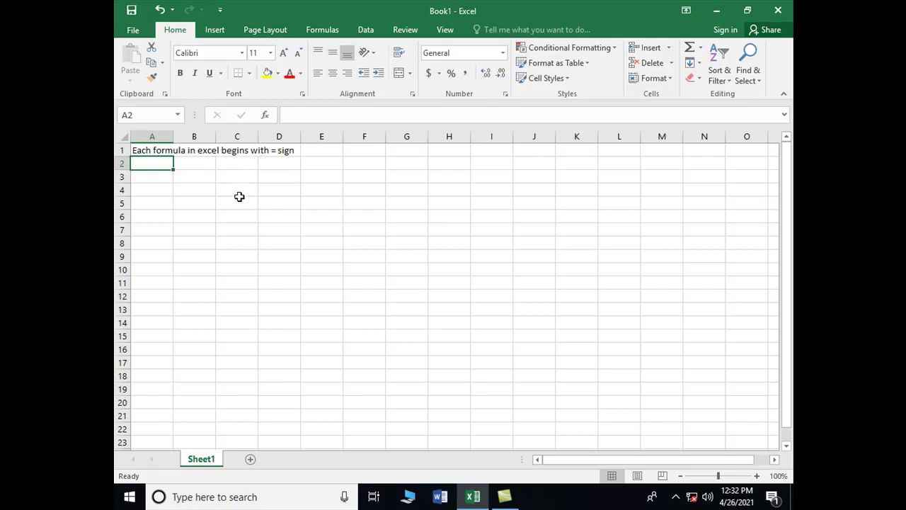
# Enter 'Formula' in A2 and '1. direct values' in A3.
pyautogui.write('Formula')
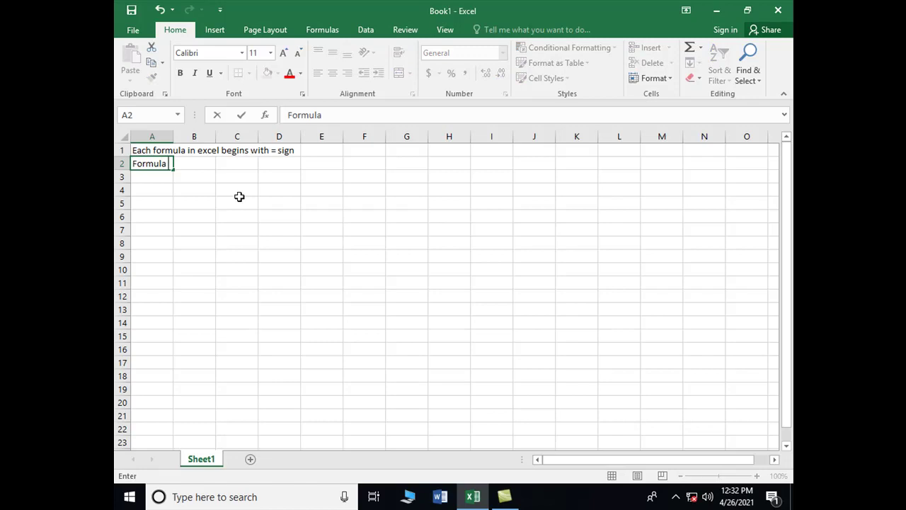
pyautogui.press('Return')
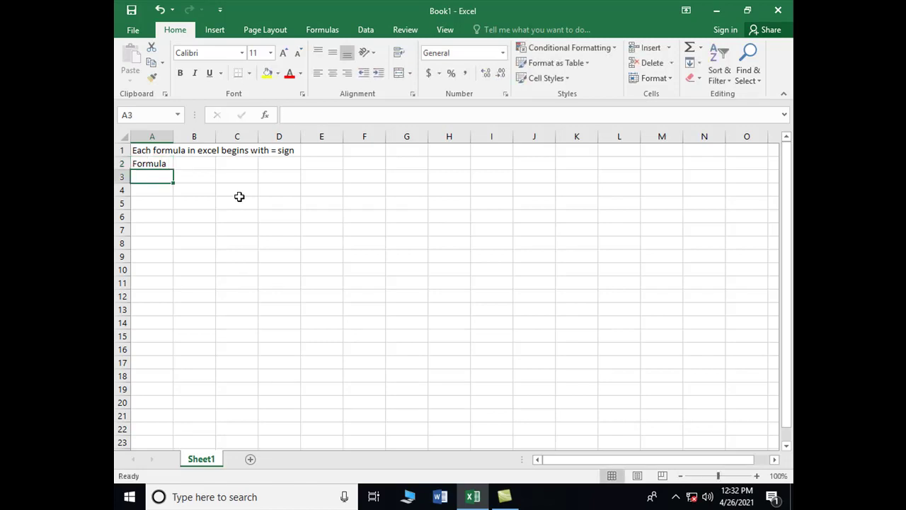
pyautogui.write('1. ')
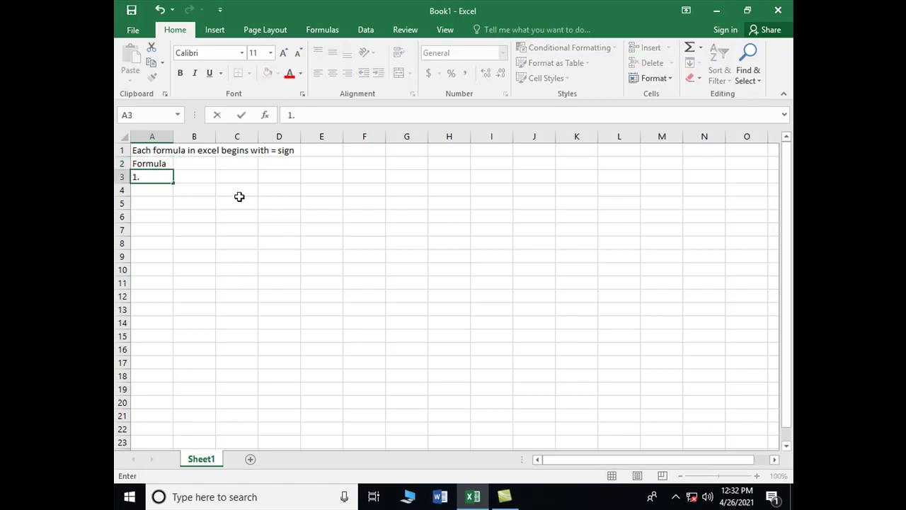
pyautogui.write('direct')
pyautogui.write(' values')
pyautogui.press('Return')
# Enter '2. using cell address' in A4, fixing the typos along the way.
pyautogui.write('2. usin cell')
pyautogui.press('BackSpace')
pyautogui.press('BackSpace')
pyautogui.press('BackSpace')
pyautogui.press('BackSpace')
pyautogui.press('BackSpace')
pyautogui.write('g cell')
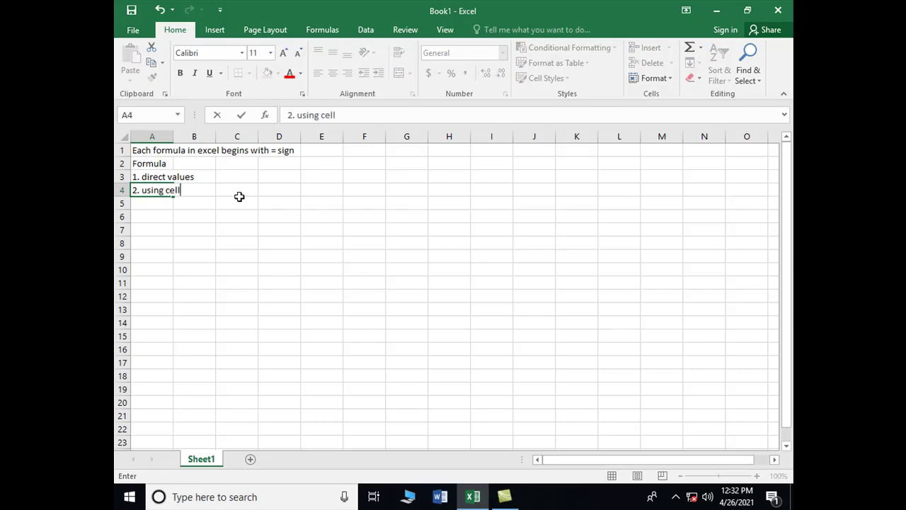
pyautogui.write(' cell')
pyautogui.press('BackSpace')
pyautogui.press('BackSpace')
pyautogui.press('BackSpace')
pyautogui.press('BackSpace')
pyautogui.write('af')
pyautogui.press('BackSpace')
pyautogui.write('ddress')
pyautogui.press('Return')
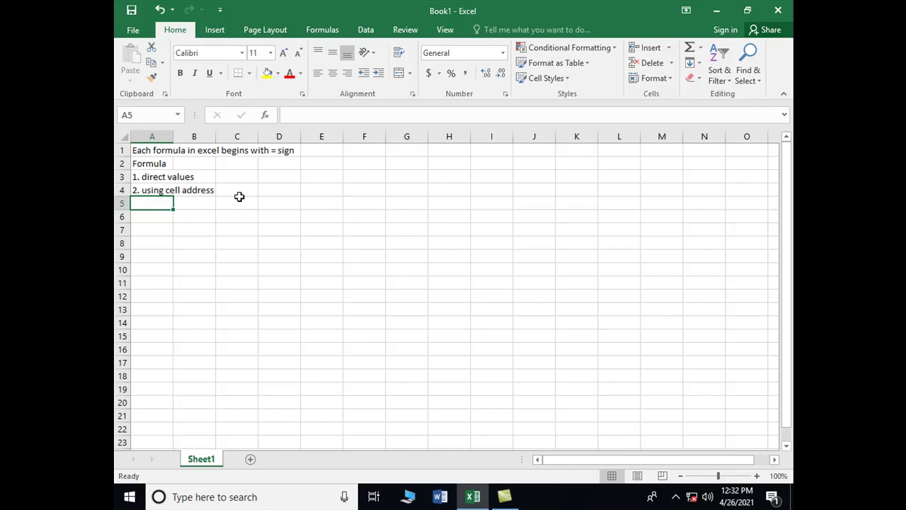
pyautogui.press('Up')
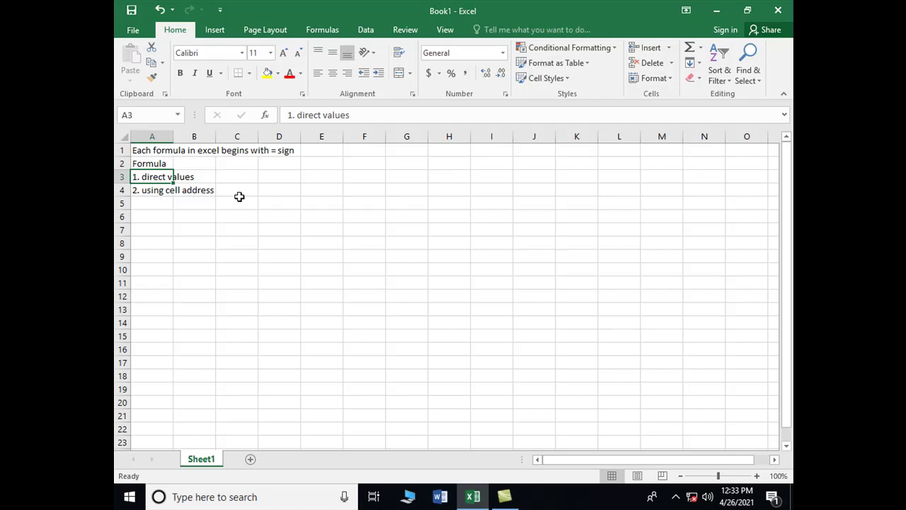
pyautogui.press('Down')
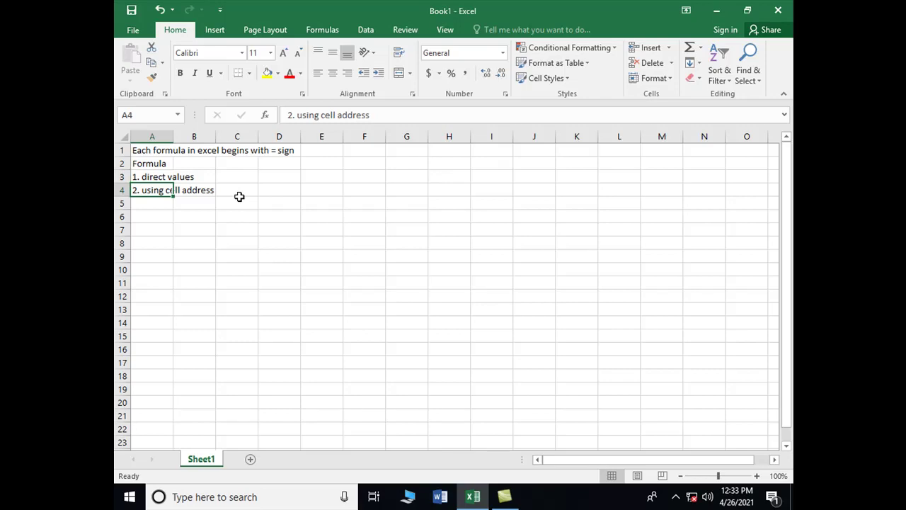
pyautogui.press('Up')
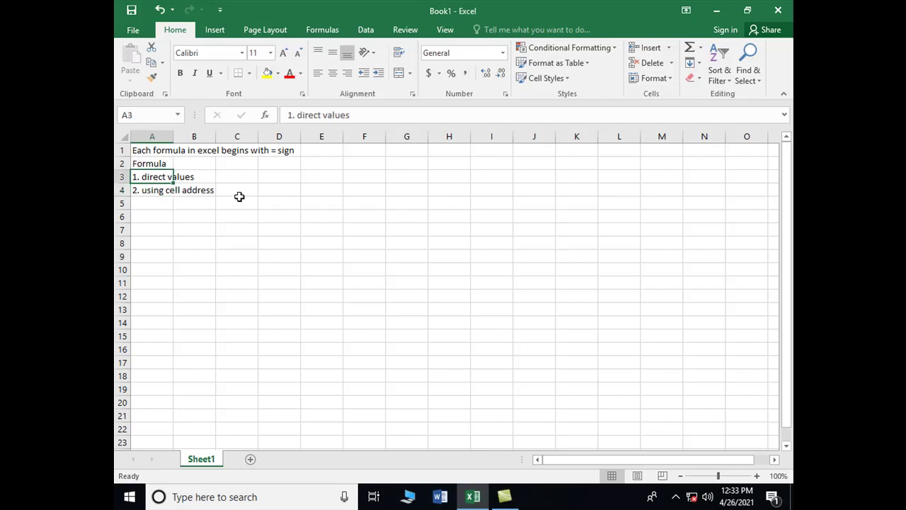
pyautogui.press('Right')
pyautogui.press('Right')
pyautogui.press('Right')
pyautogui.press('Right')
pyautogui.press('Right')
pyautogui.press('Right')
pyautogui.press('Right')
pyautogui.press('Up')
pyautogui.press('Up')
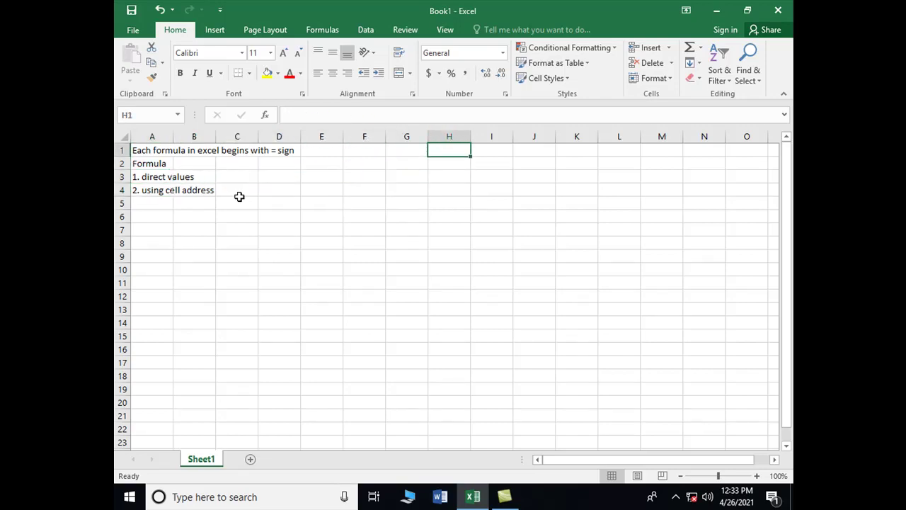
# Enter 10 in H1 and H2, and 15 in I1 and I2.
pyautogui.write('10')
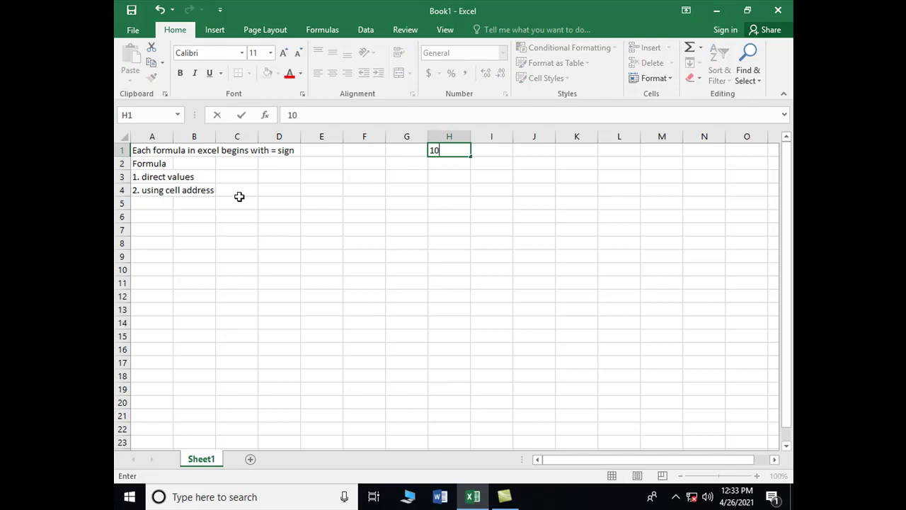
pyautogui.press('Tab')
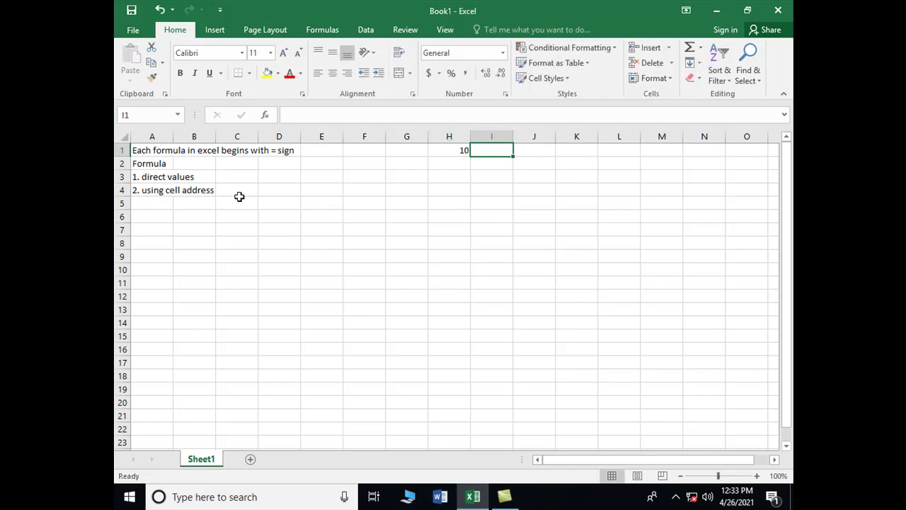
pyautogui.write('15')
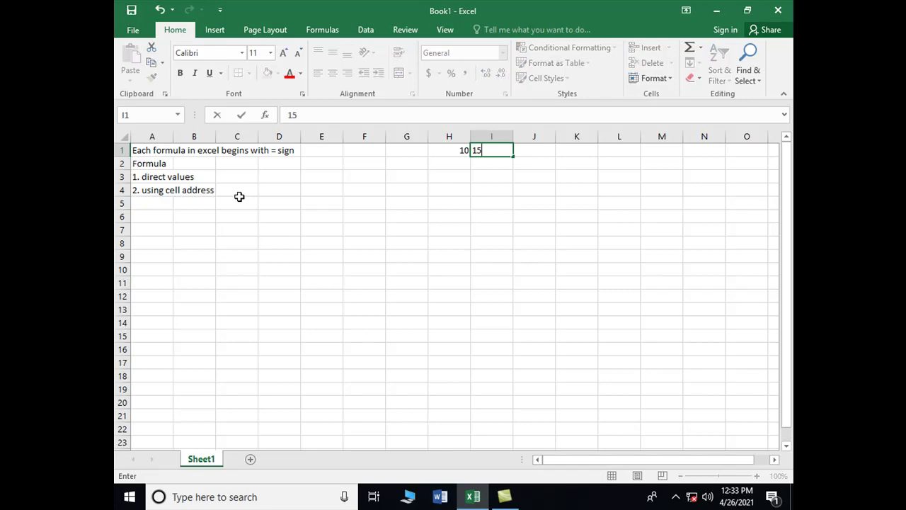
pyautogui.press('Return')
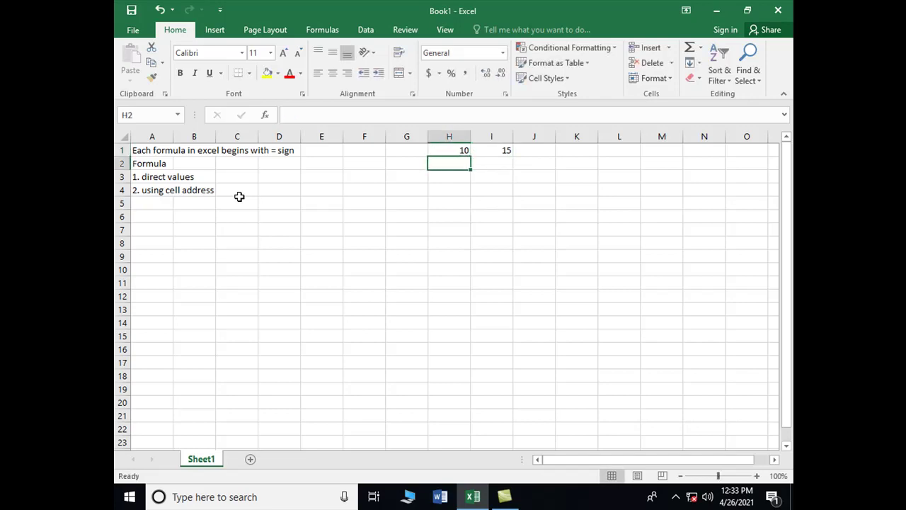
pyautogui.write('10')
pyautogui.press('Tab')
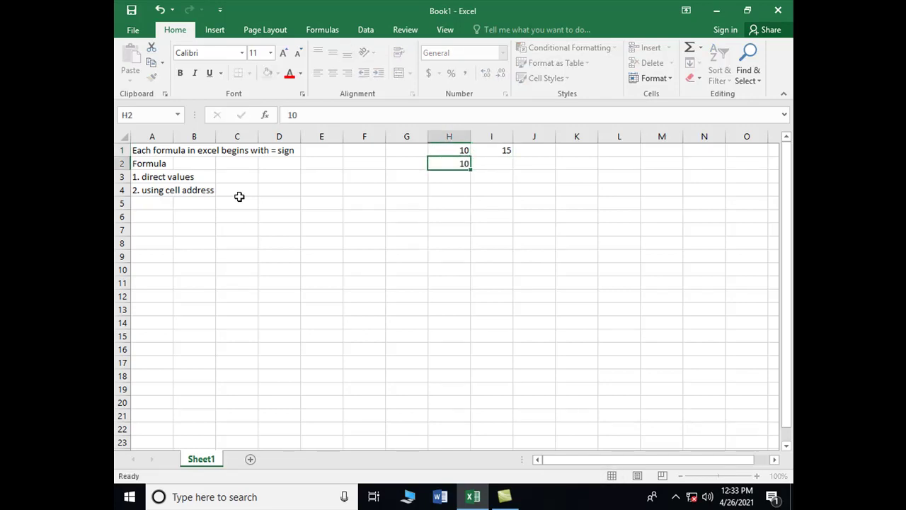
pyautogui.write('15')
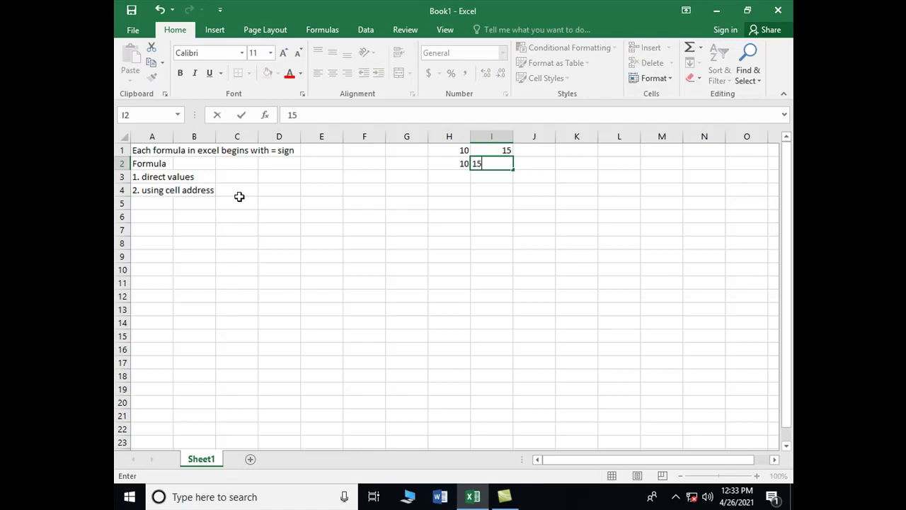
pyautogui.press('Tab')
pyautogui.press('Up')
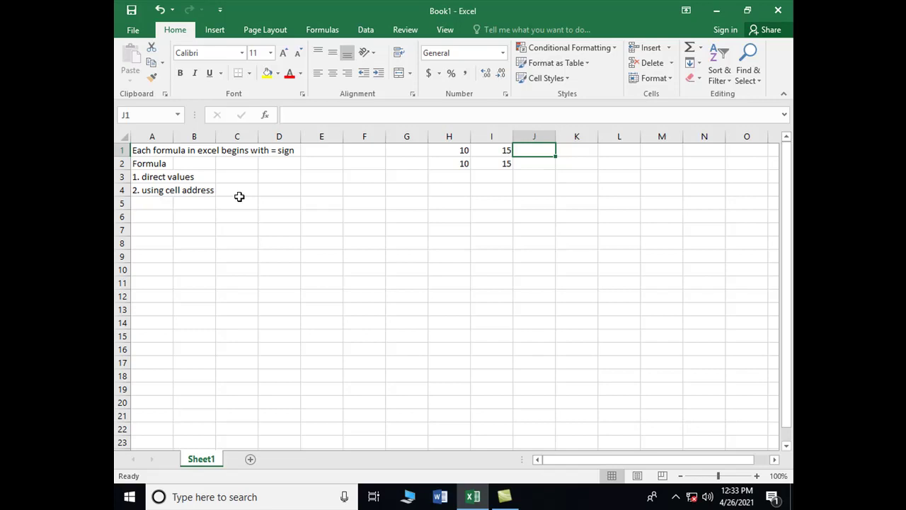
# Enter the direct-value formula =10+15 in J1 so it shows 25.
pyautogui.write('=')
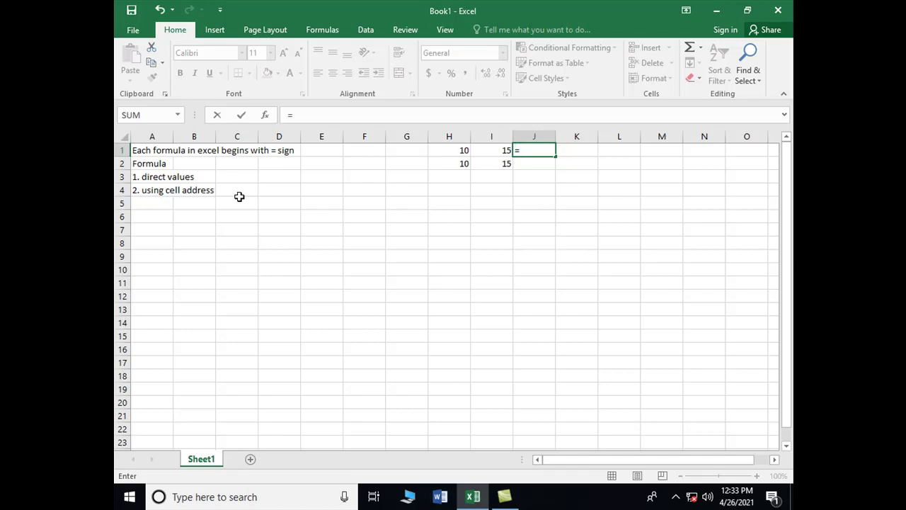
pyautogui.write('10')
pyautogui.write('+')
pyautogui.write('15')
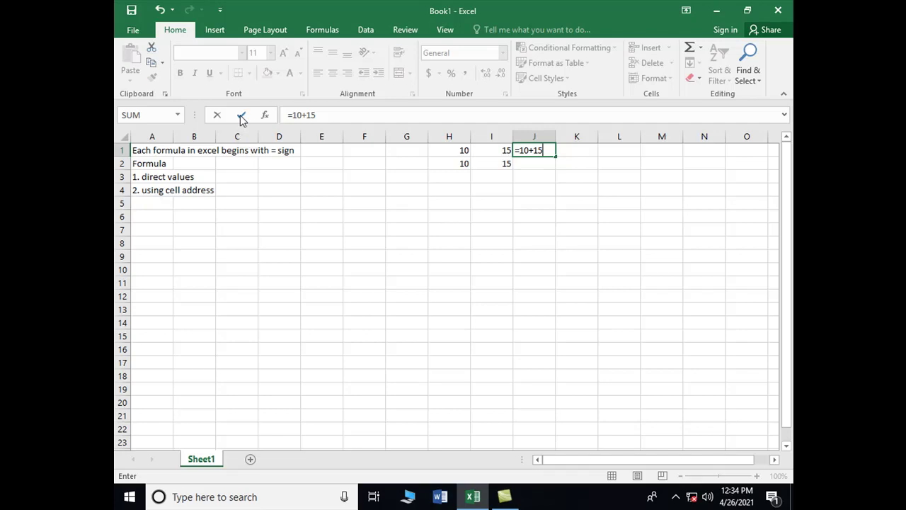
pyautogui.click(240, 119)
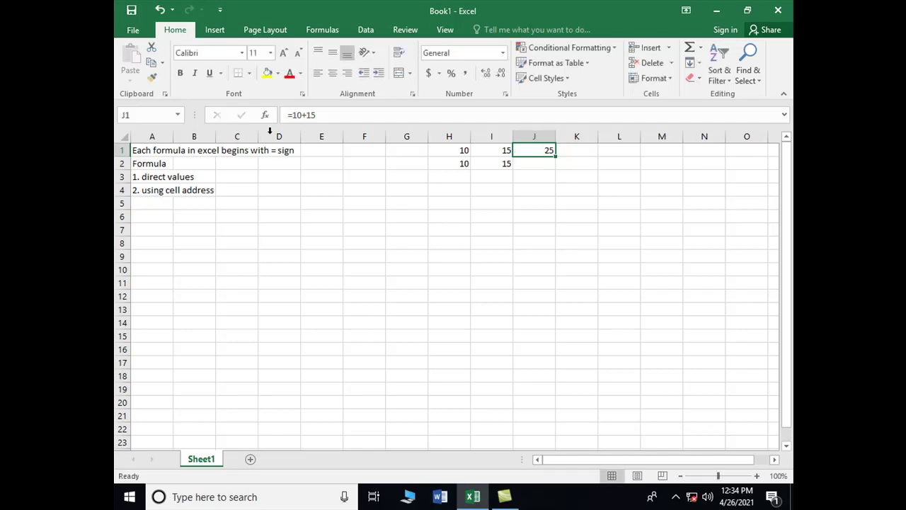
pyautogui.click(528, 163)
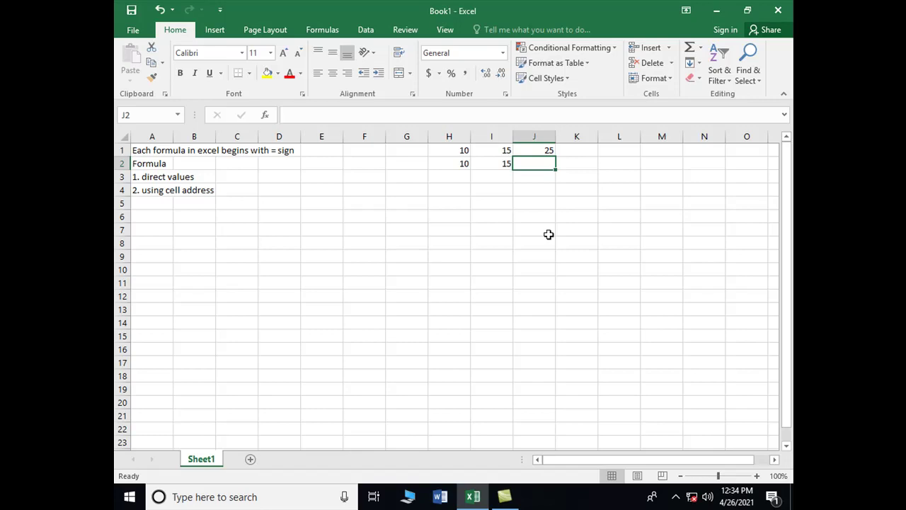
# Enter the cell-reference formula =H2+I2 in J2, which also shows 25.
pyautogui.write('=')
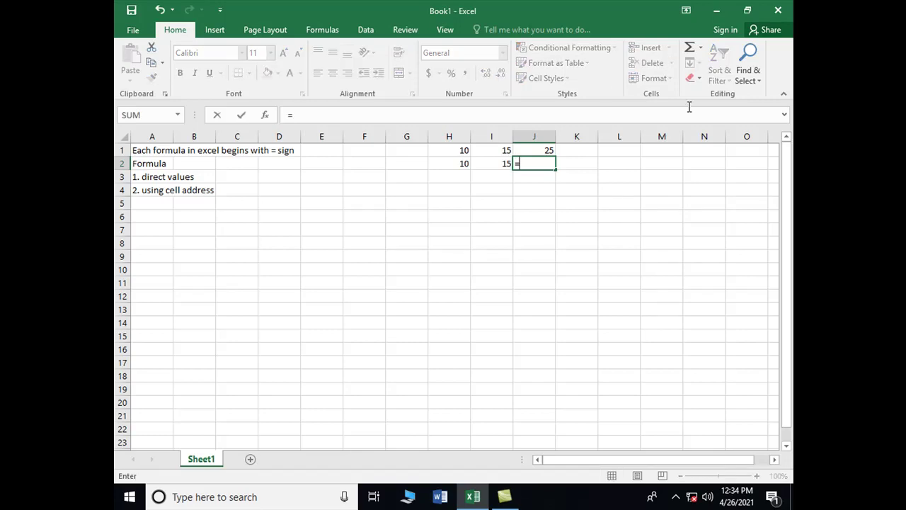
pyautogui.click(448, 164)
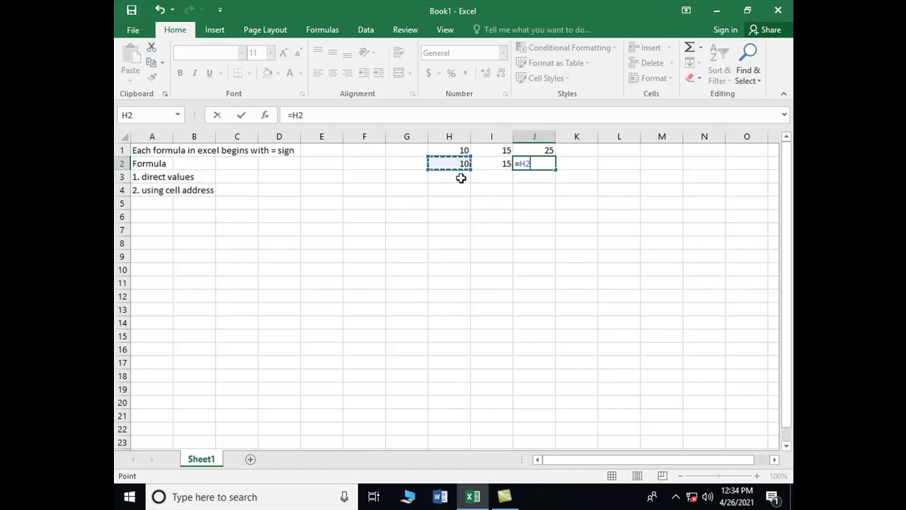
pyautogui.write('+')
pyautogui.click(488, 163)
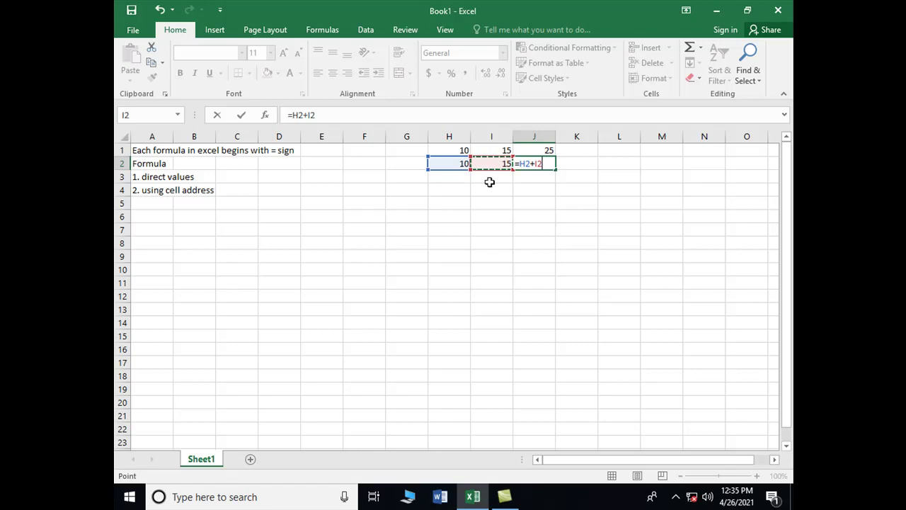
pyautogui.click(240, 114)
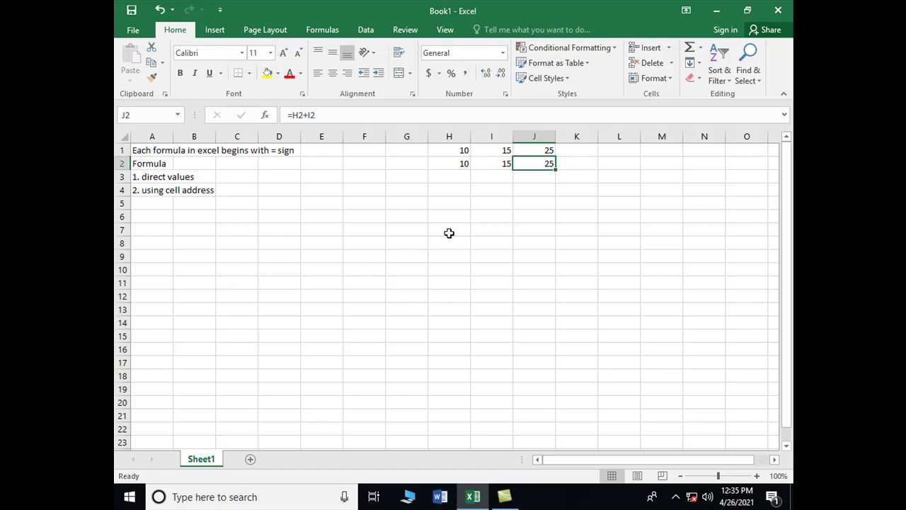
pyautogui.press('Up')
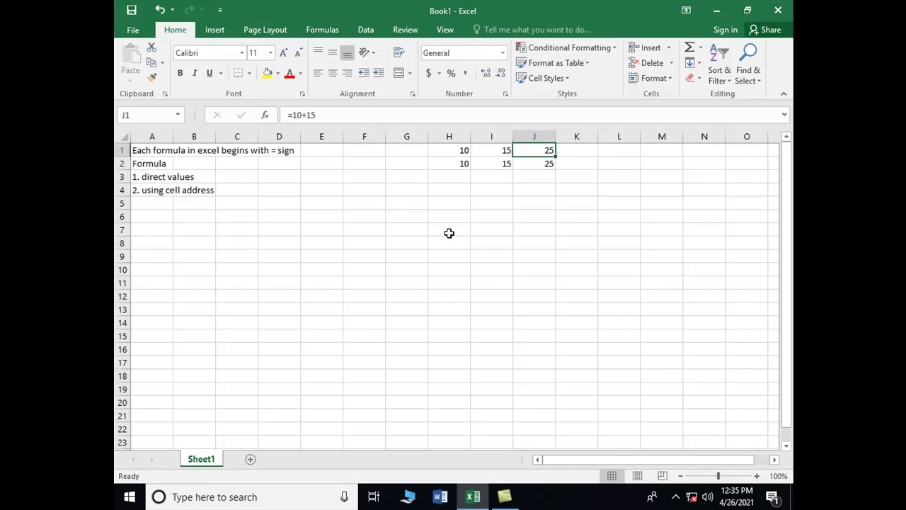
pyautogui.press('Left')
pyautogui.press('Left')
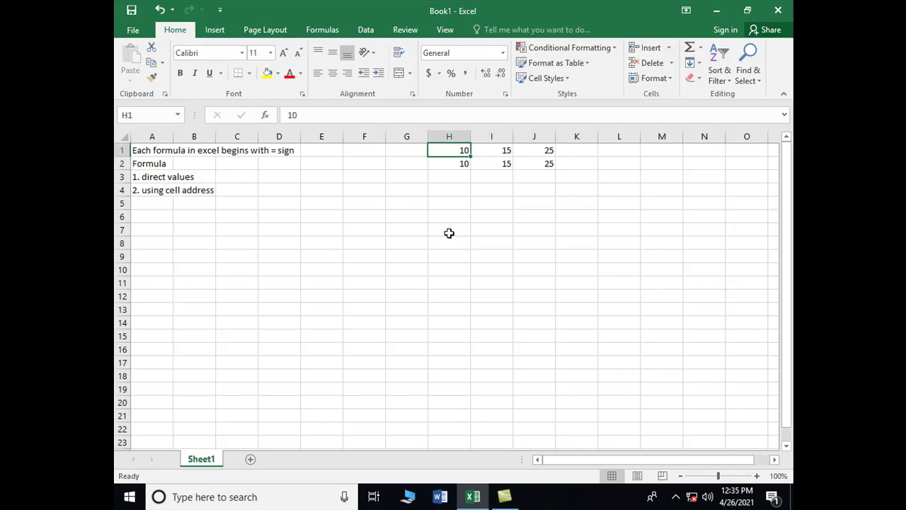
pyautogui.press('Down')
pyautogui.press('Up')
pyautogui.press('Right')
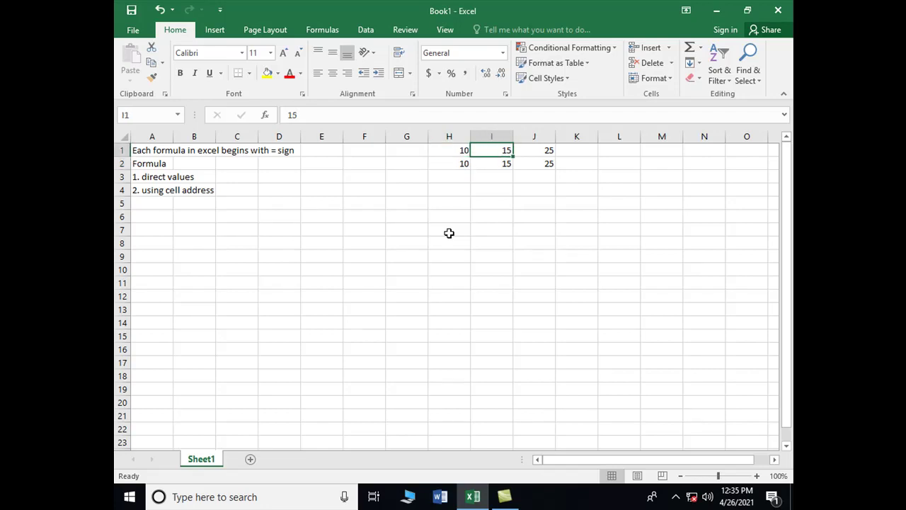
pyautogui.press('Right')
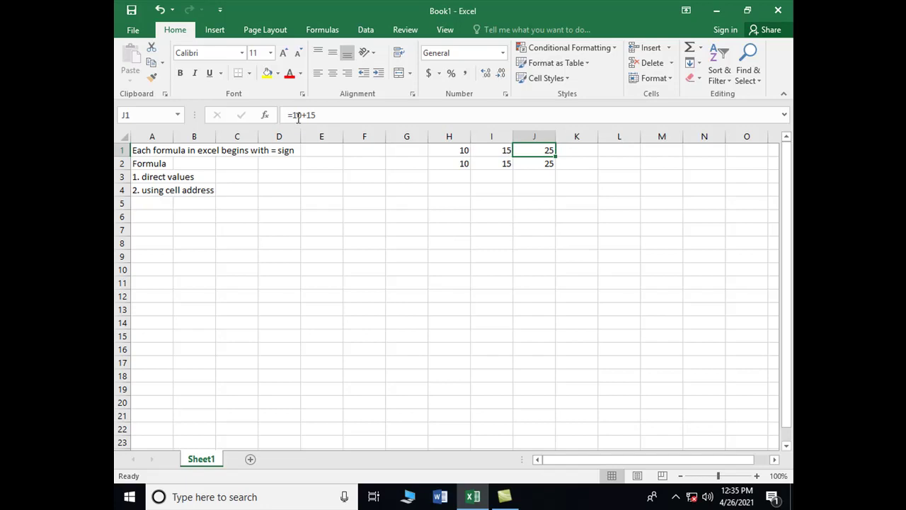
pyautogui.click(536, 163)
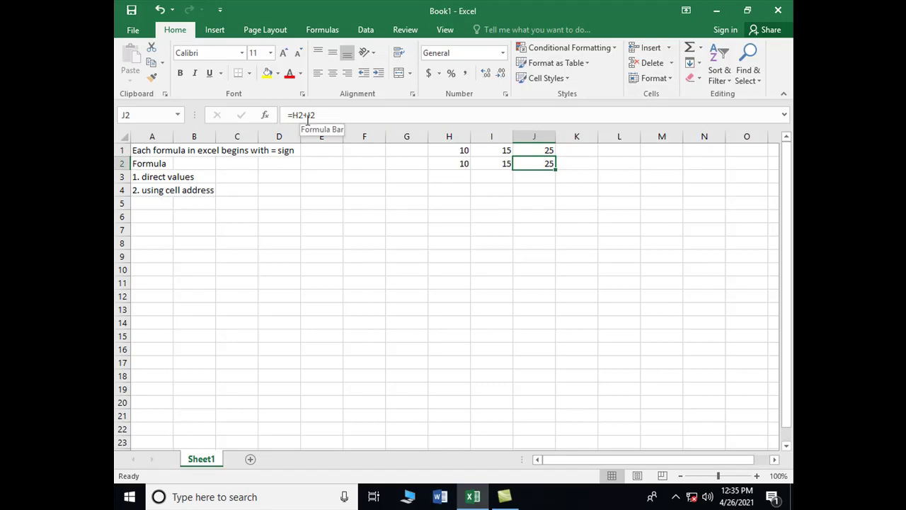
pyautogui.click(528, 150)
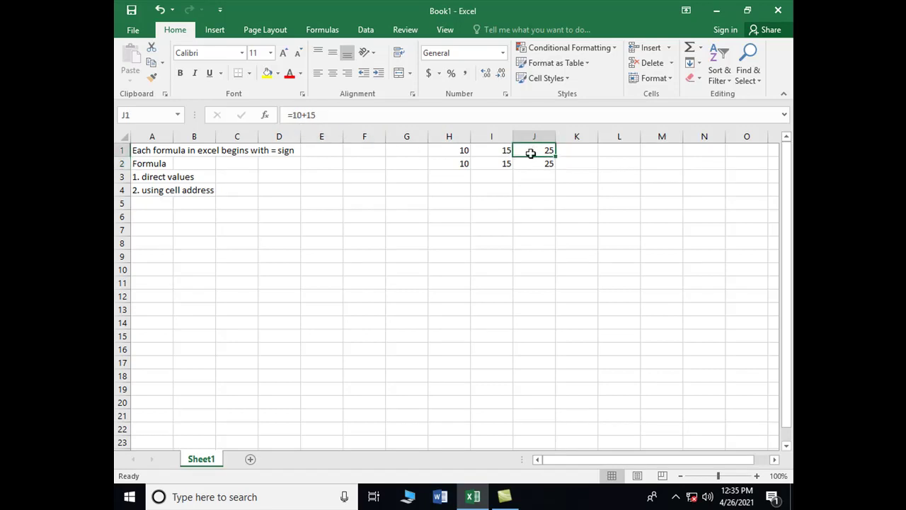
pyautogui.click(532, 164)
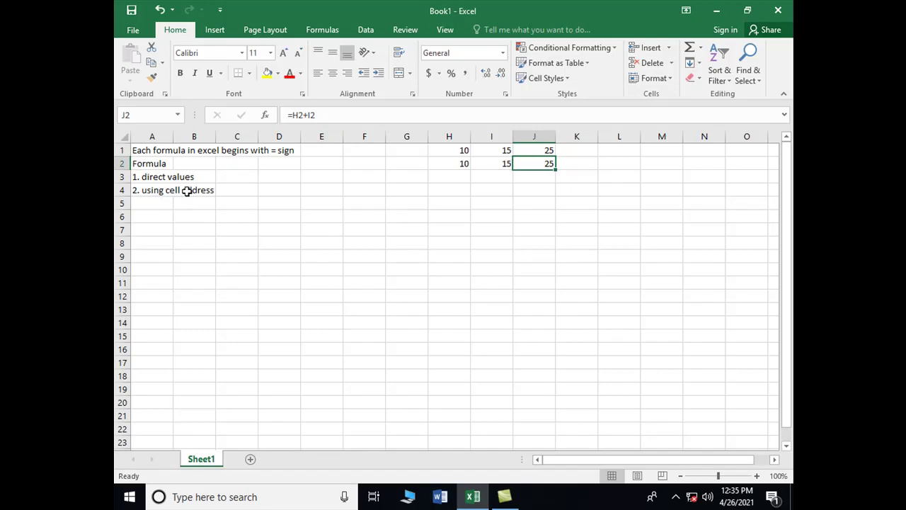
pyautogui.click(525, 151)
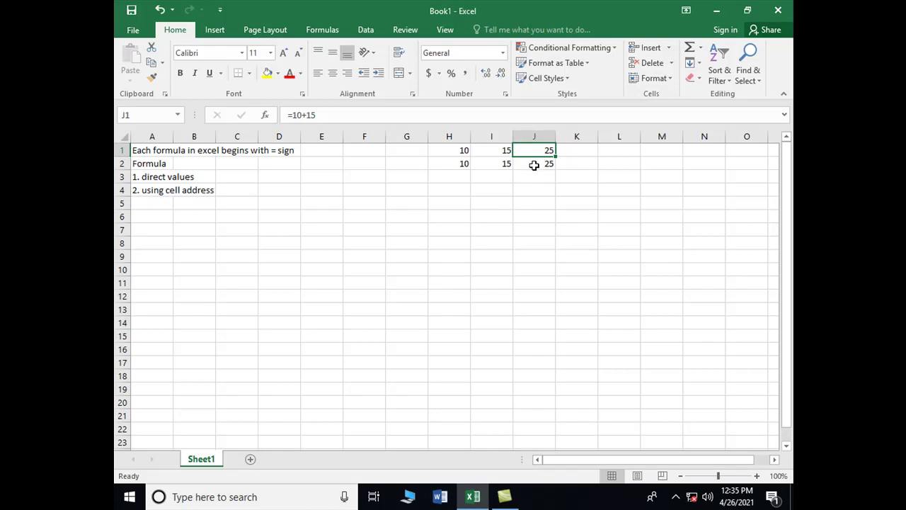
pyautogui.click(486, 150)
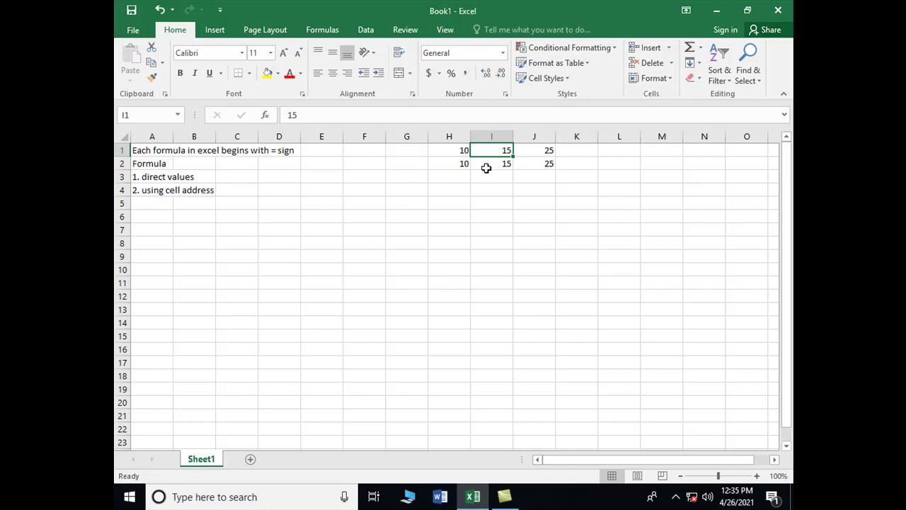
pyautogui.press('Left')
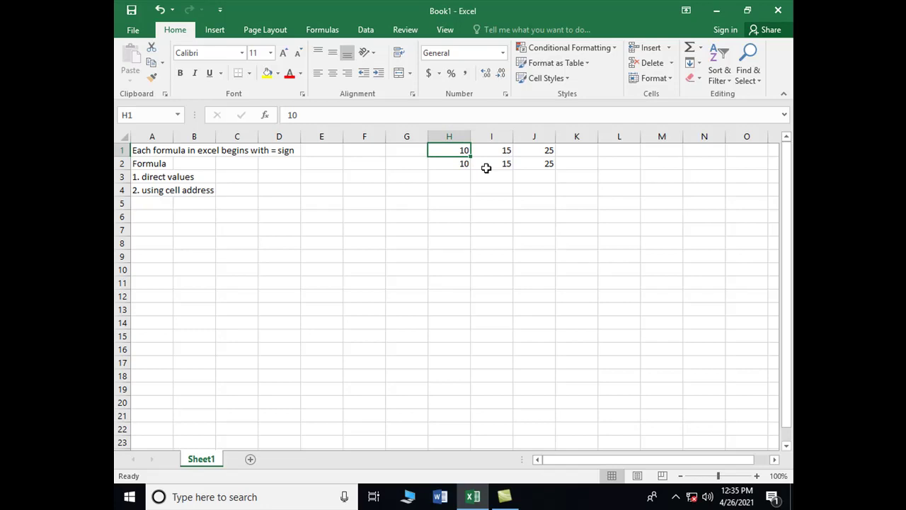
# Change H1 to 100 and confirm J1's =10+15 still shows 25.
pyautogui.write('100')
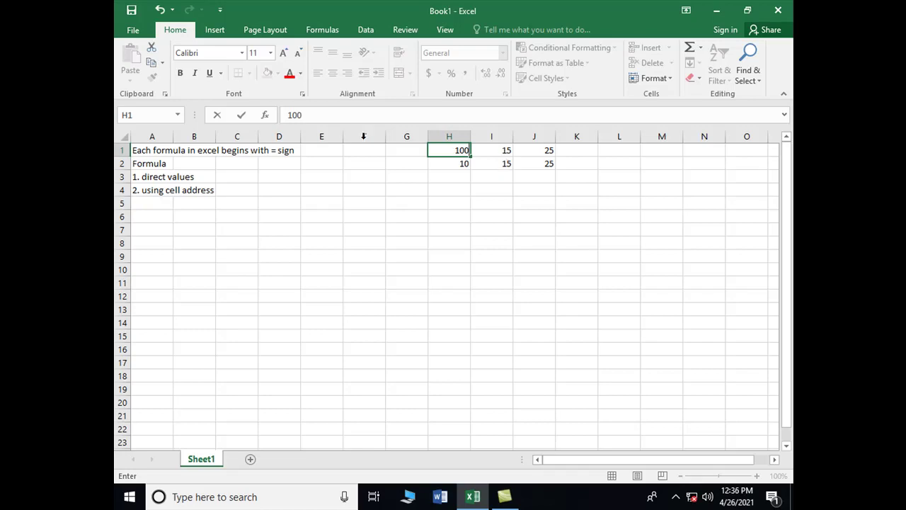
pyautogui.click(240, 115)
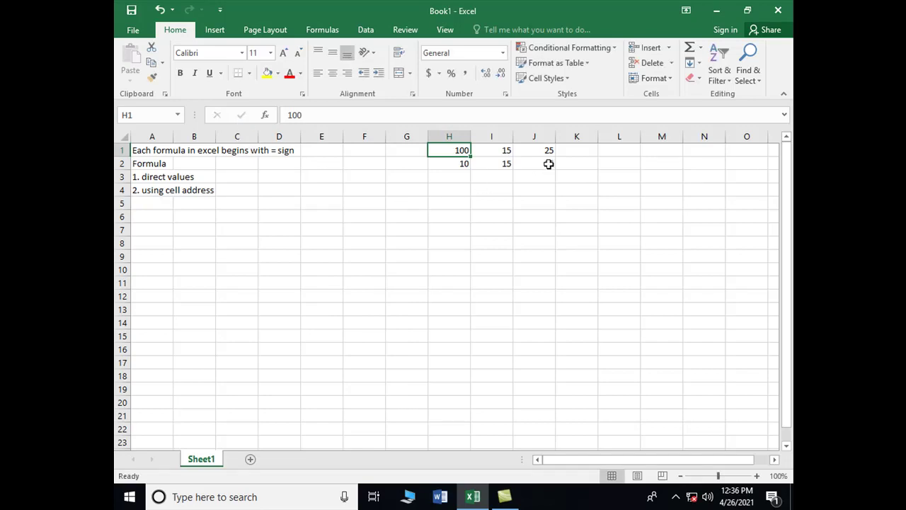
pyautogui.click(534, 150)
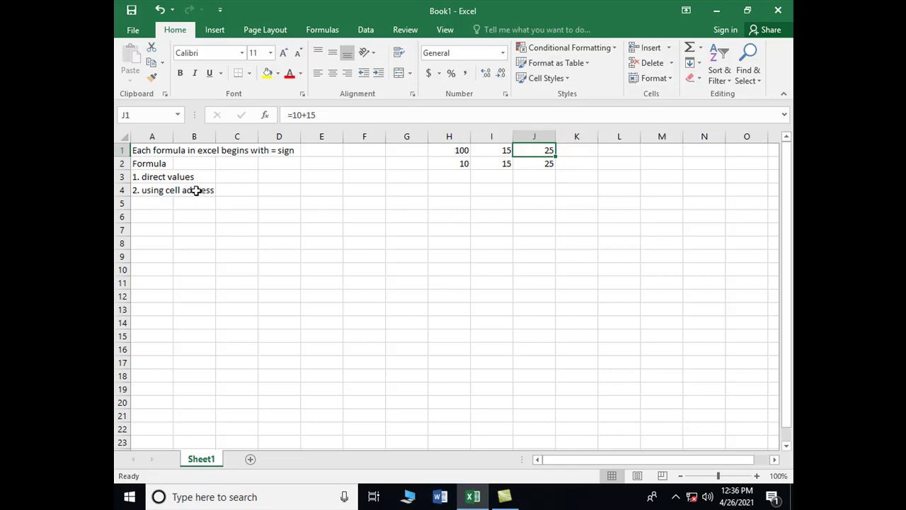
# Set H2 to 100 and I2 to 264 so J2 recalculates to 364.
pyautogui.click(453, 162)
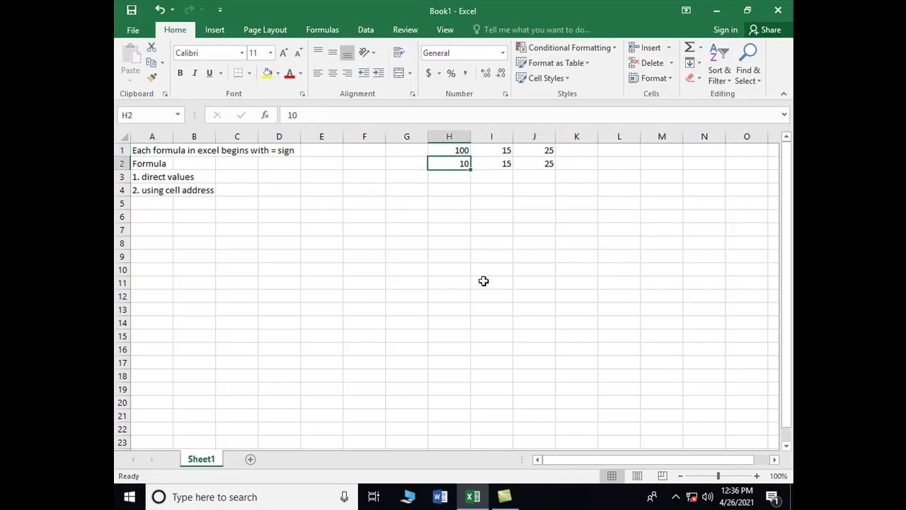
pyautogui.write('1')
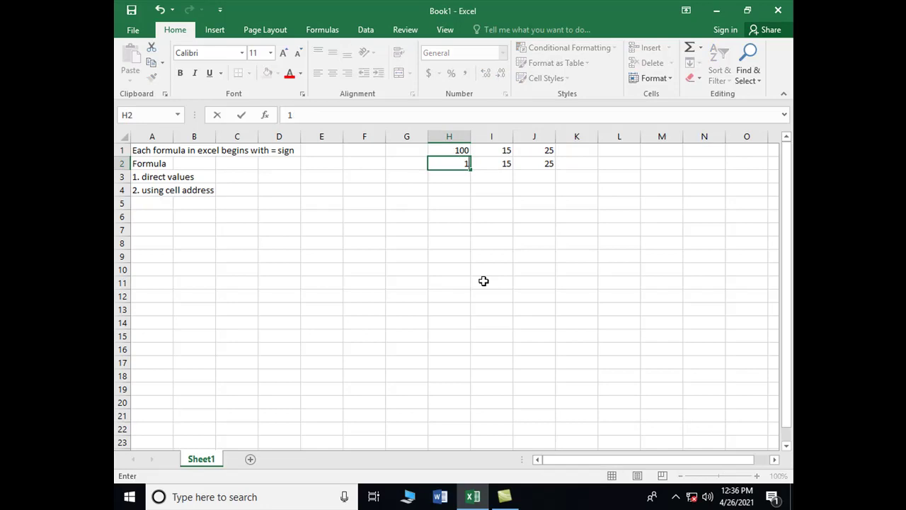
pyautogui.write('00')
pyautogui.click(242, 117)
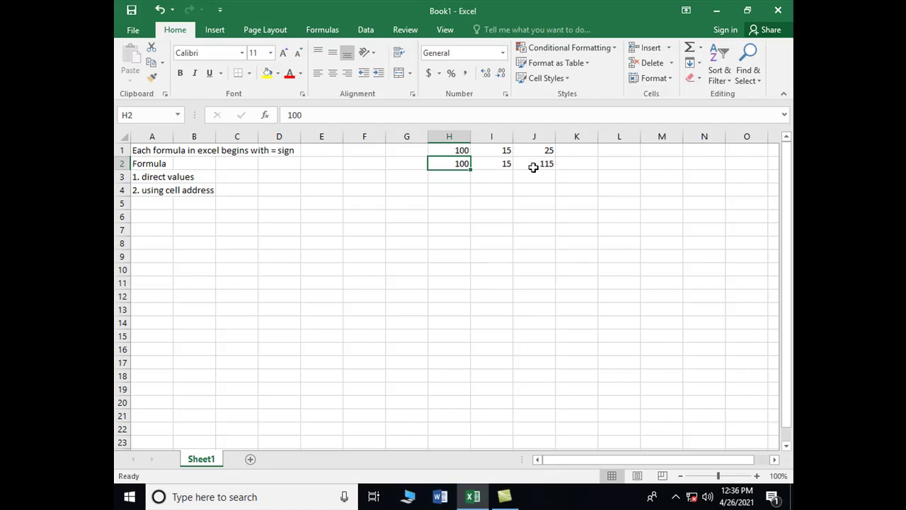
pyautogui.click(493, 169)
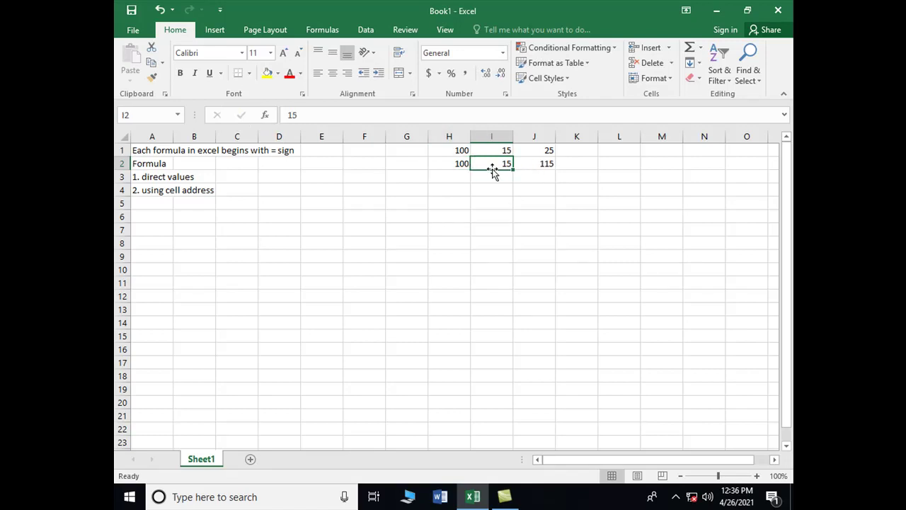
pyautogui.write('264')
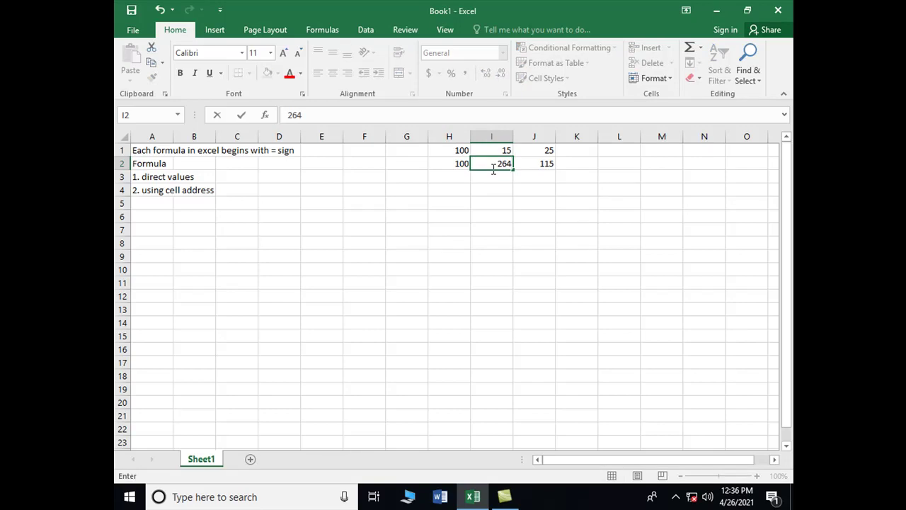
pyautogui.click(243, 115)
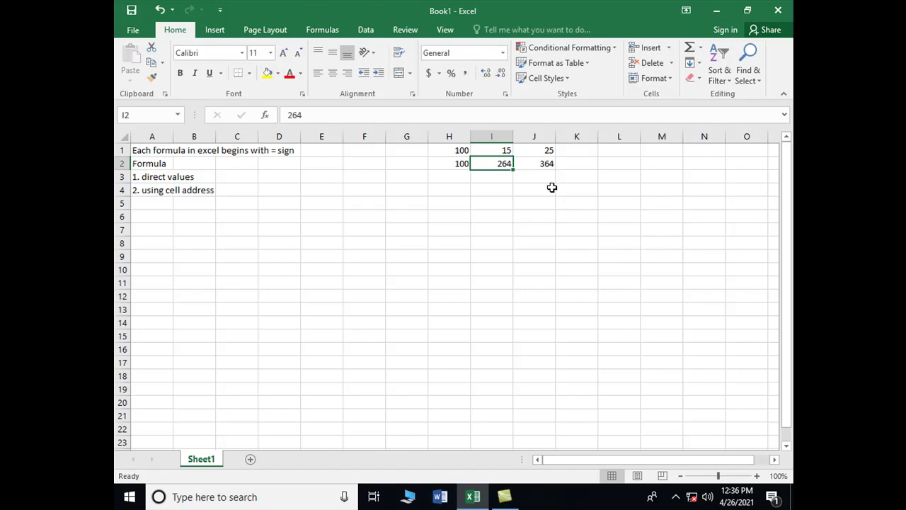
# Set I1 to 9 and confirm J1 still shows 25.
pyautogui.click(530, 153)
pyautogui.click(506, 154)
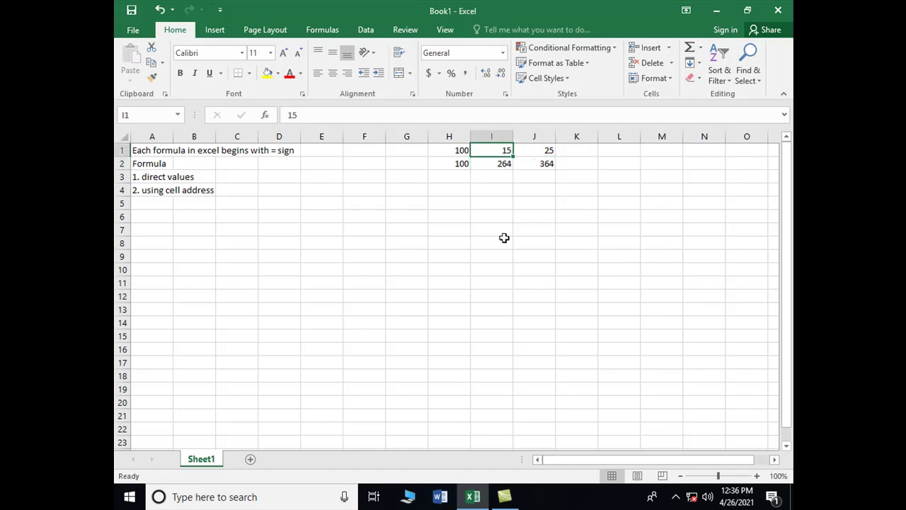
pyautogui.write('9')
pyautogui.press('Return')
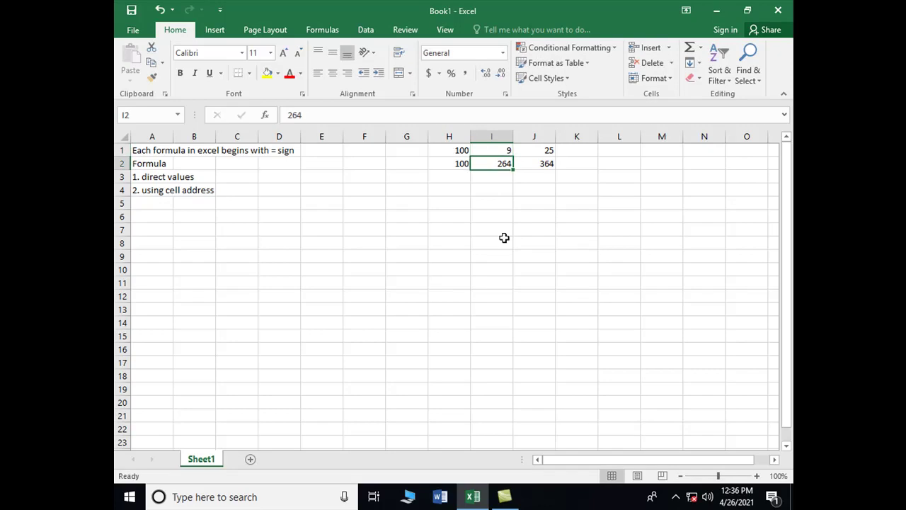
pyautogui.press('Up')
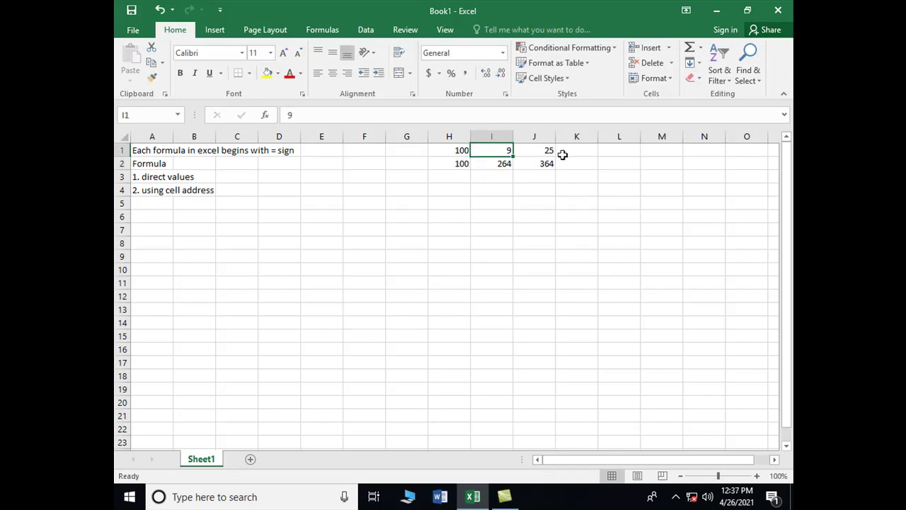
pyautogui.click(542, 151)
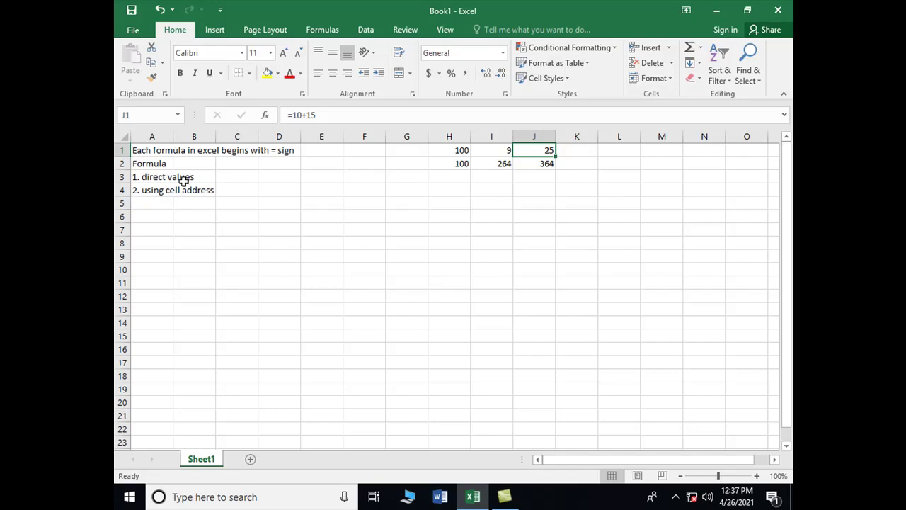
pyautogui.click(490, 151)
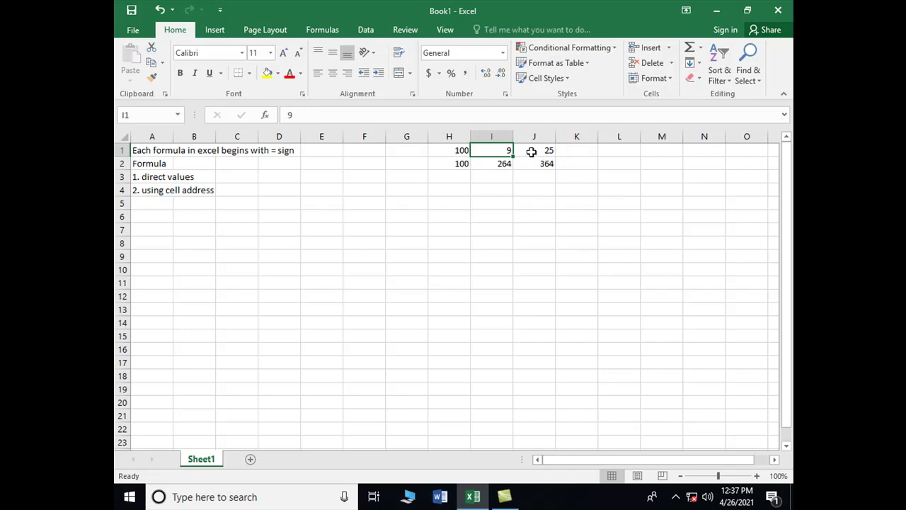
pyautogui.click(481, 165)
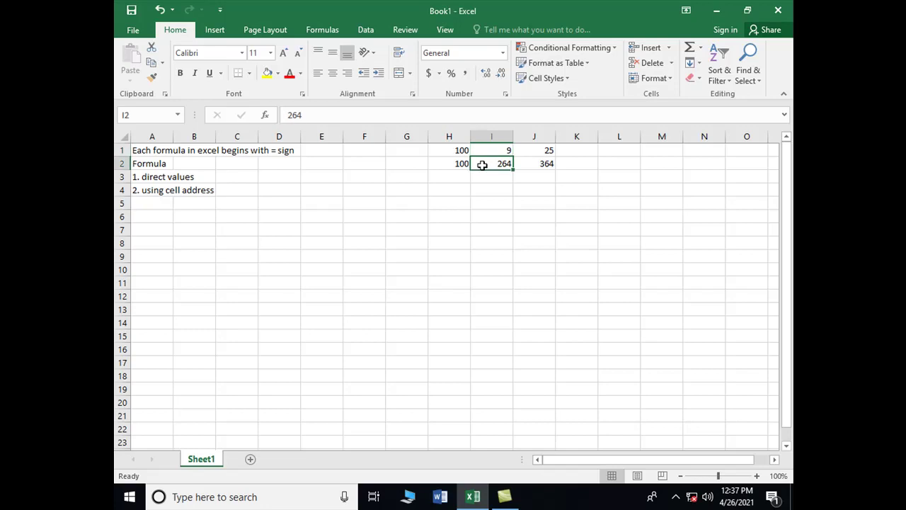
pyautogui.click(532, 164)
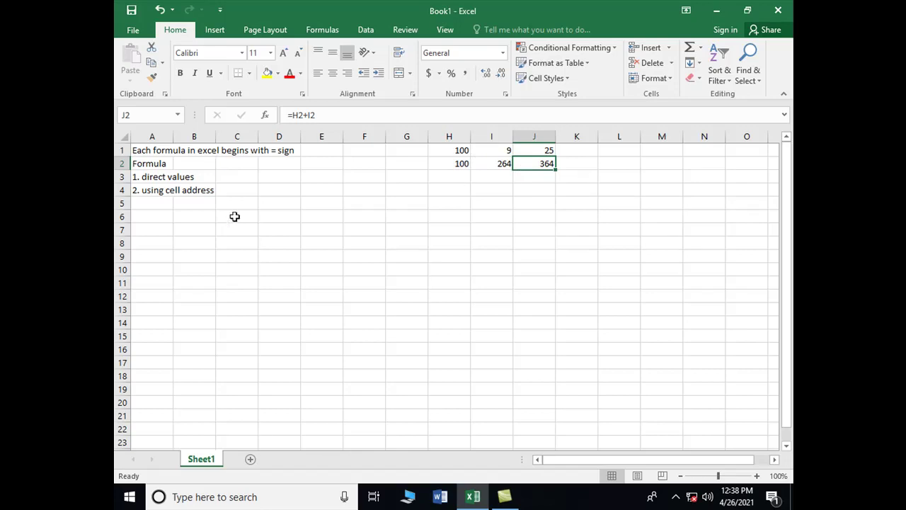
pyautogui.press('Left')
pyautogui.press('Left')
pyautogui.press('Left')
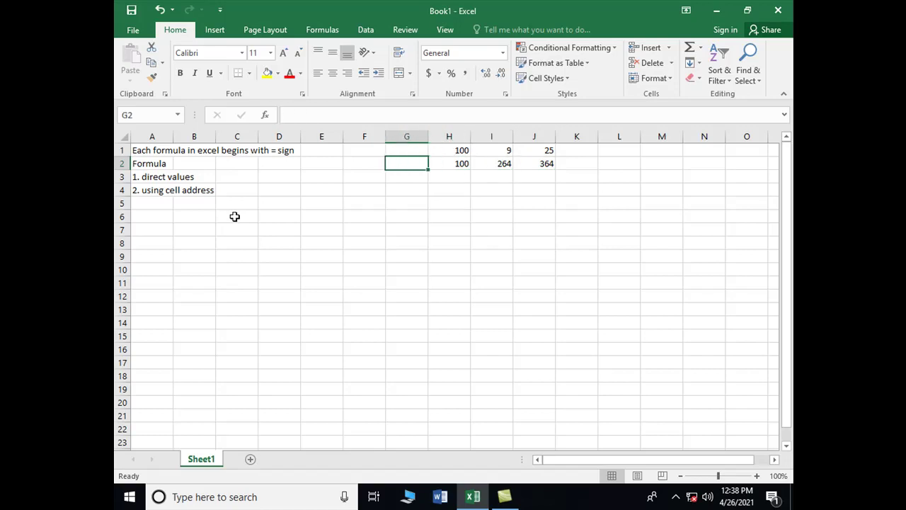
pyautogui.press('Home')
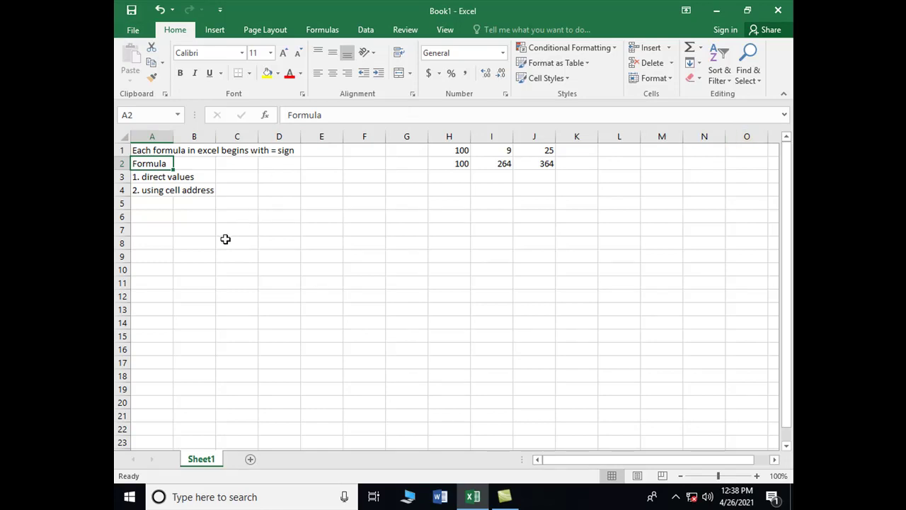
pyautogui.click(320, 191)
pyautogui.click(324, 214)
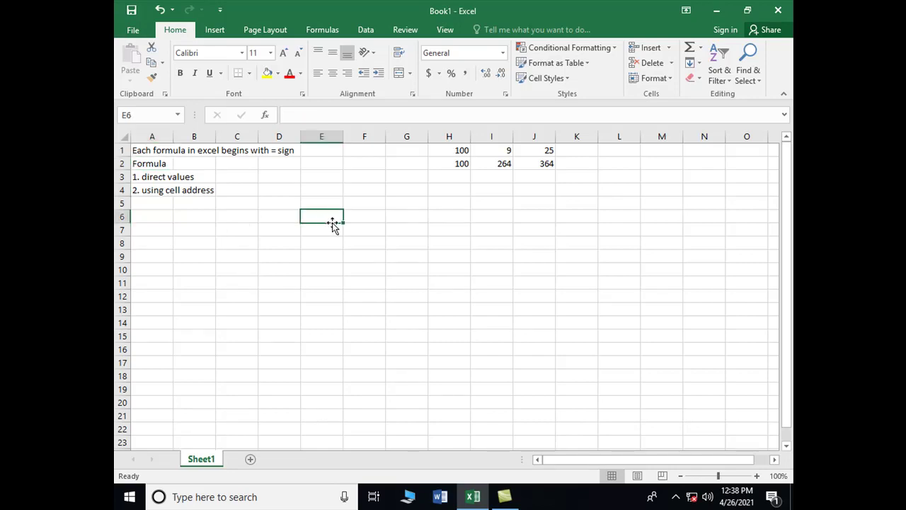
pyautogui.click(374, 205)
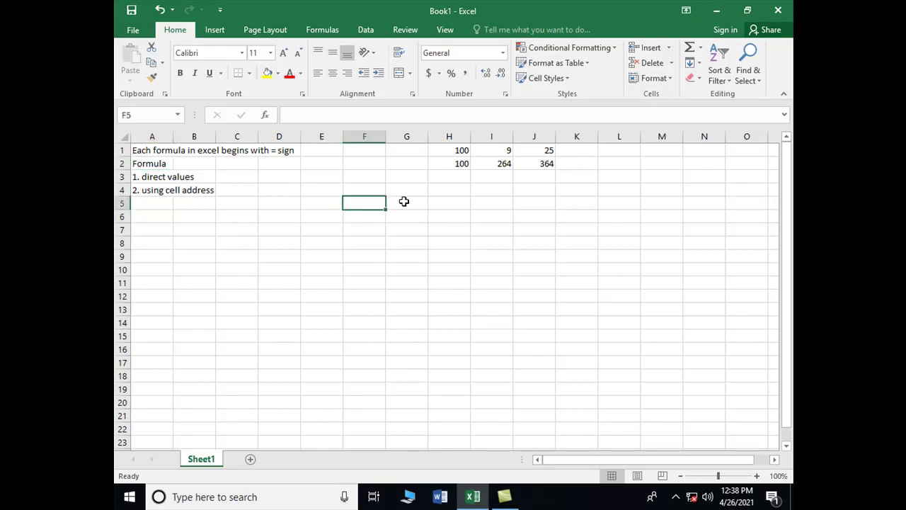
pyautogui.click(402, 204)
pyautogui.click(397, 220)
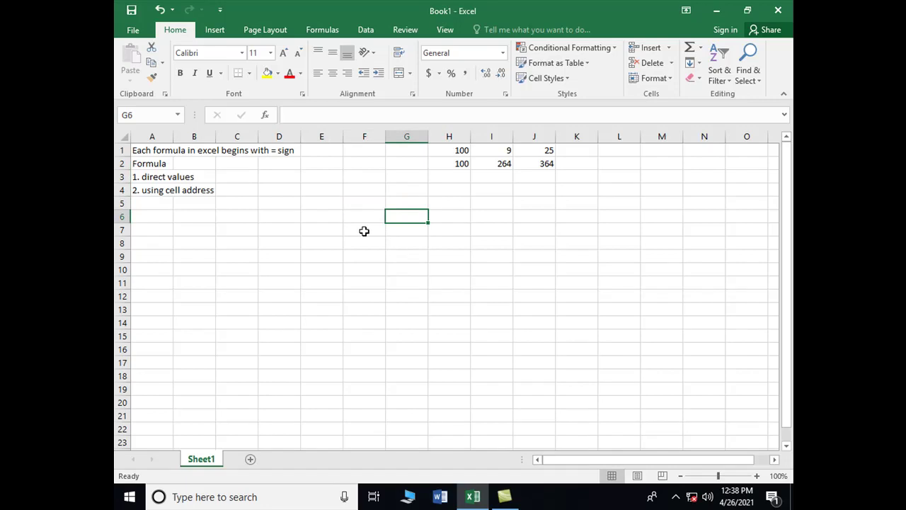
pyautogui.click(362, 227)
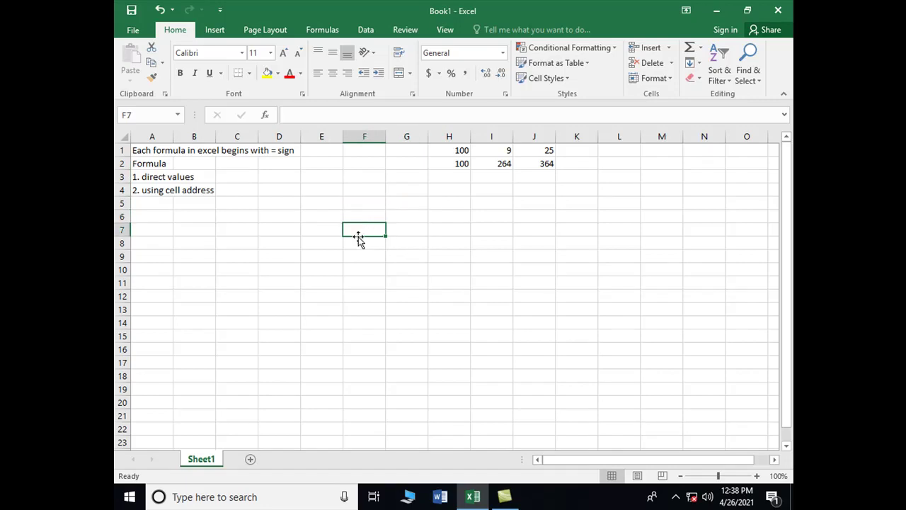